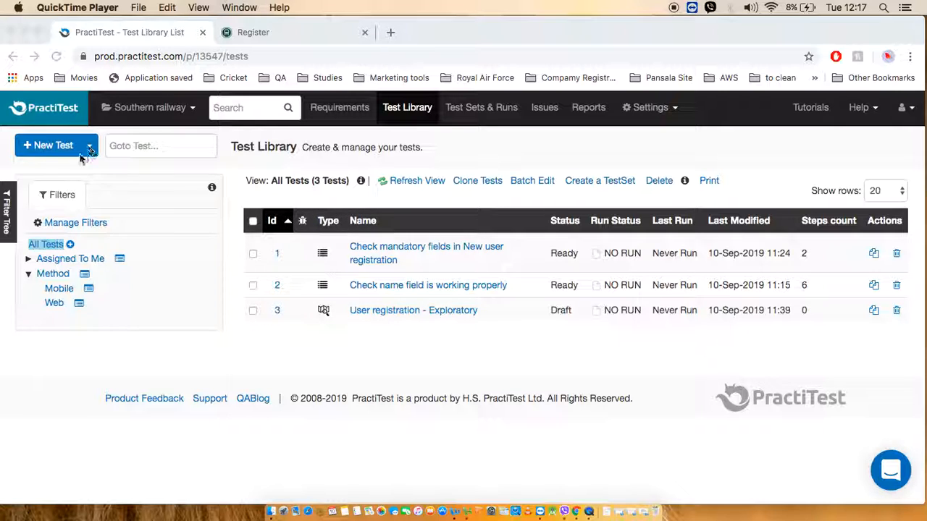
Start a new scripted test and look through its General, Steps and Traceability sections.
left_click(53, 145)
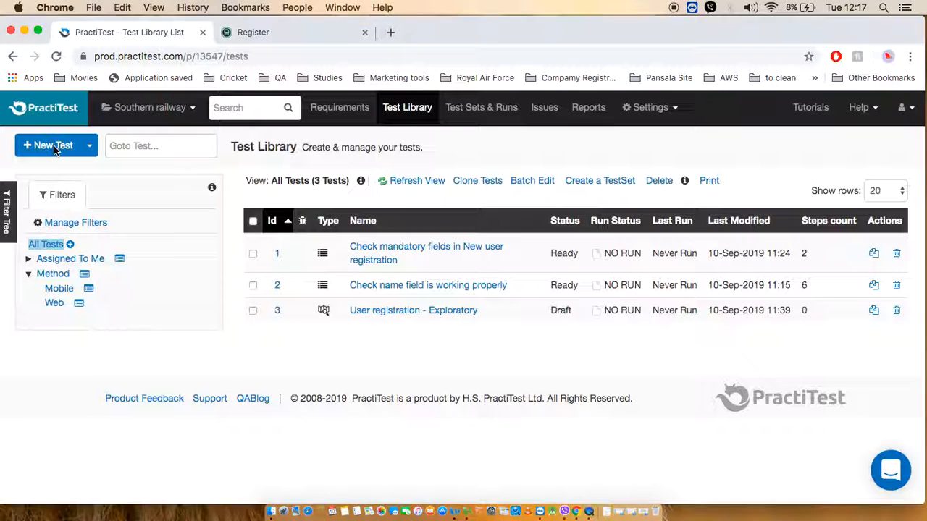
left_click(46, 150)
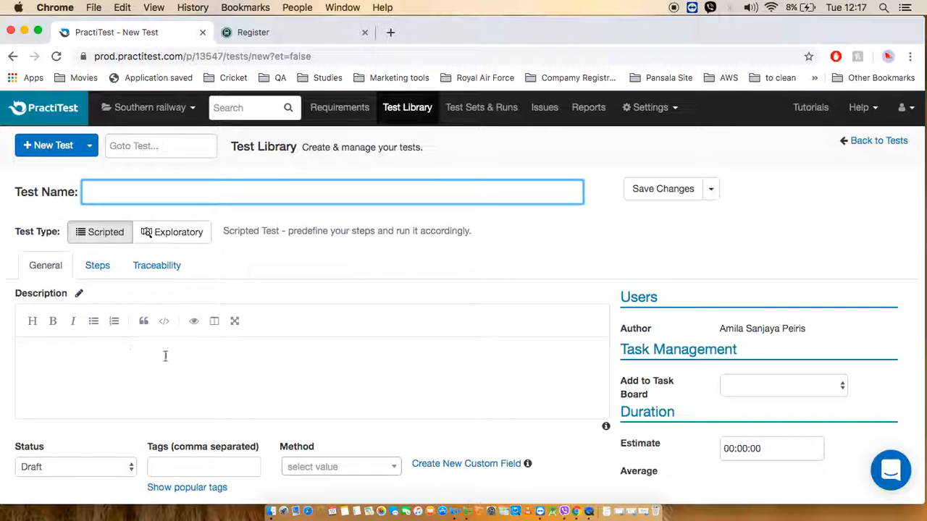
scroll(194, 371, "down", 2)
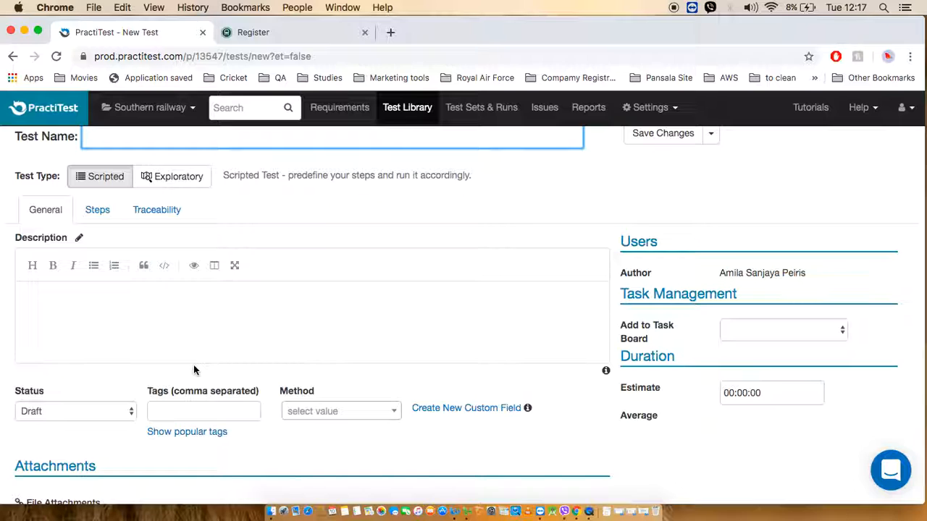
left_click(93, 208)
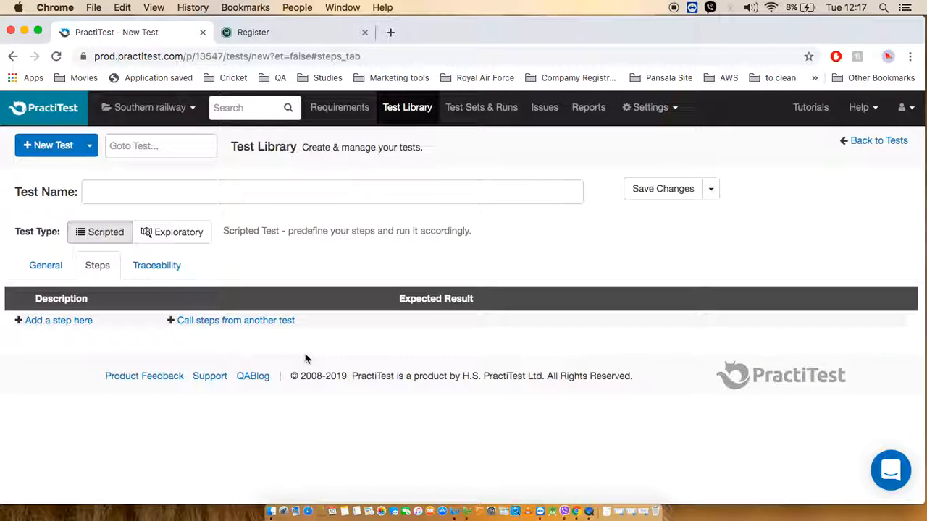
left_click(164, 264)
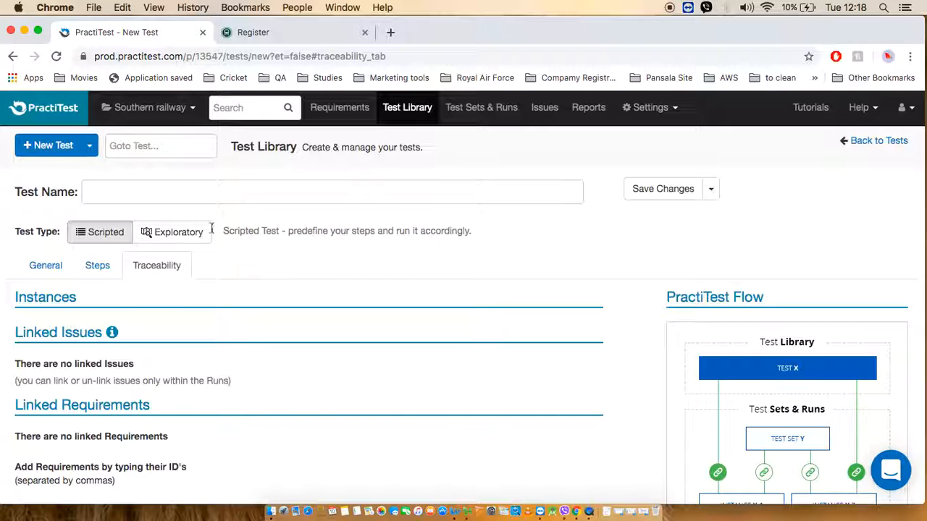
Switch the unsaved test to the Exploratory type, view its general fields, and return to the test list without saving.
left_click(167, 236)
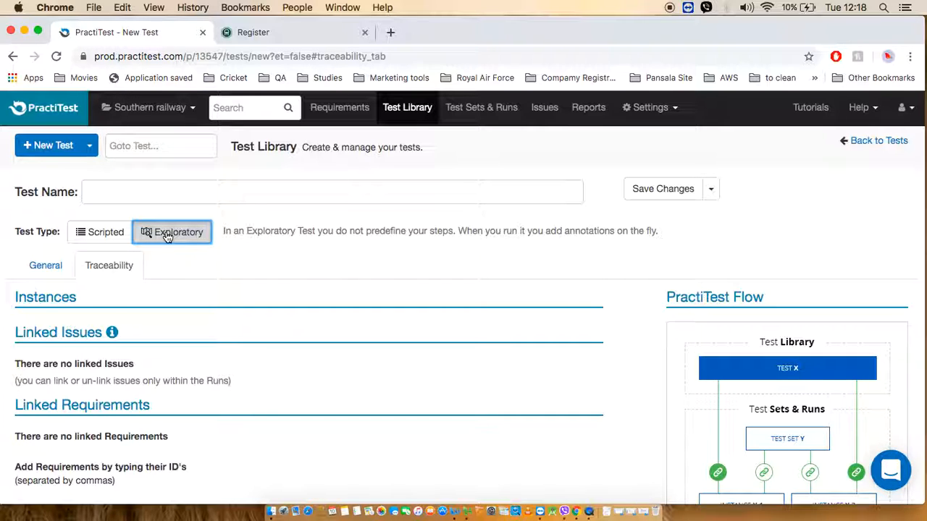
left_click(45, 265)
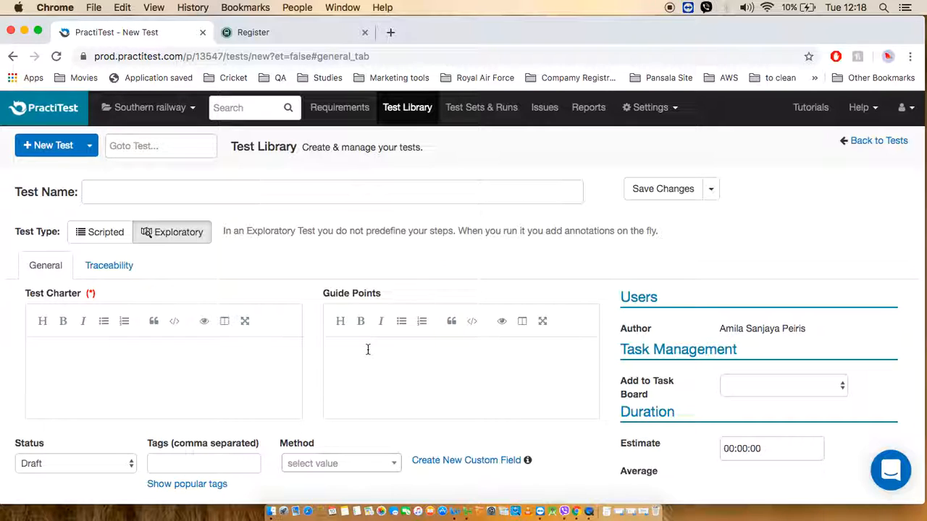
left_click(408, 116)
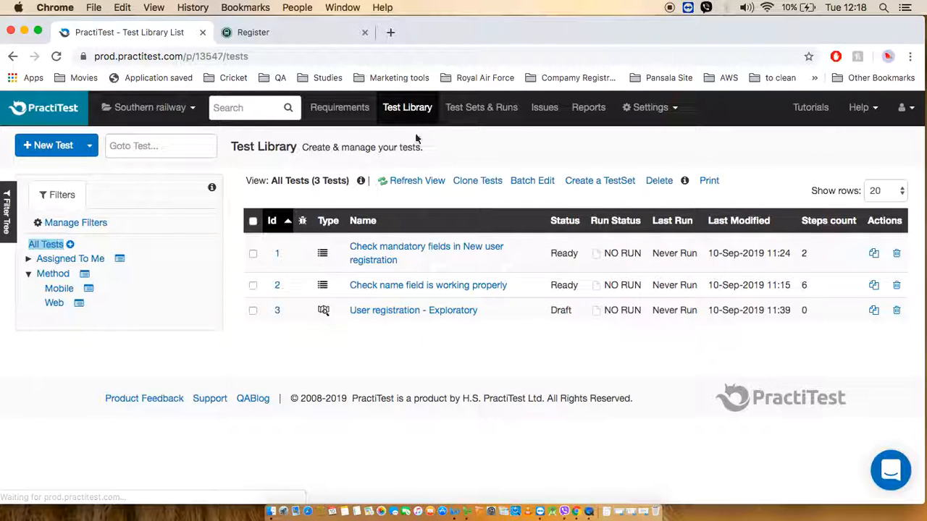
Open the test "Check mandatory fields in New user registration" and submit the empty registration form on the Southern railway site.
left_click(375, 254)
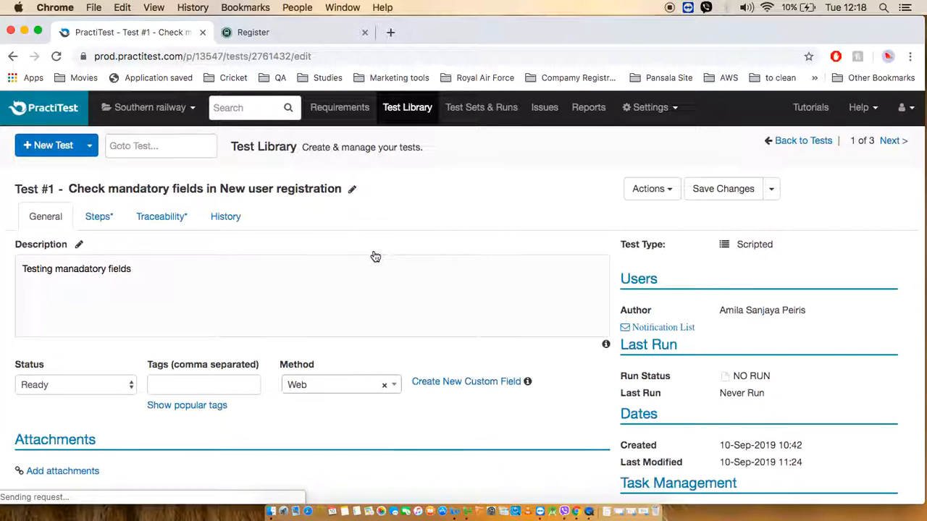
left_click(306, 37)
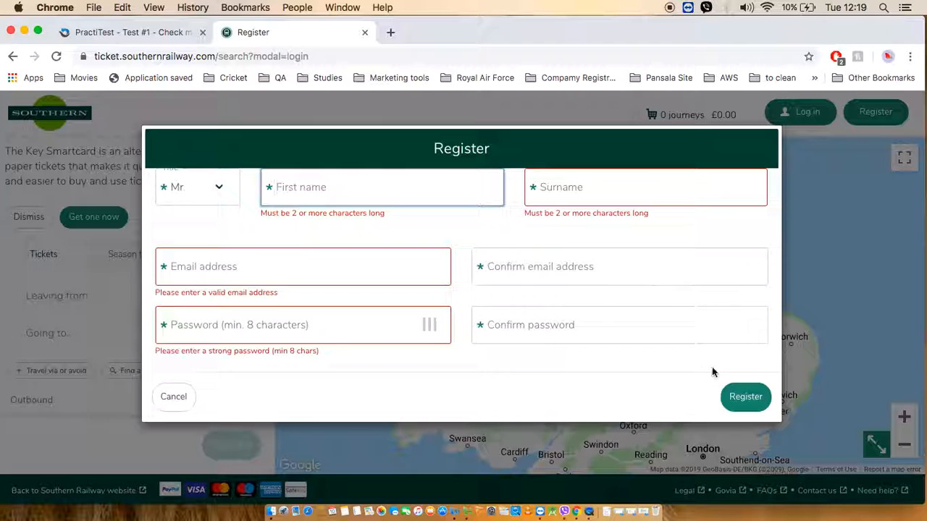
left_click(749, 407)
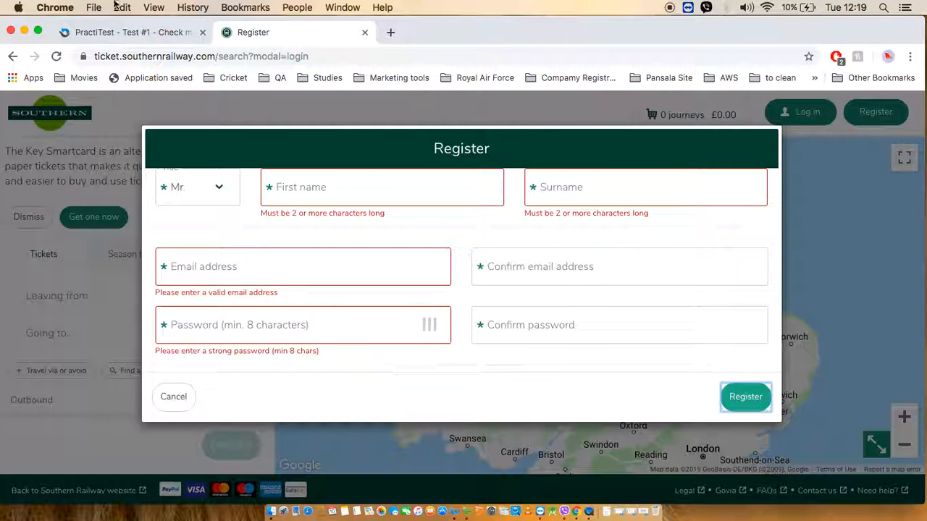
Return to the mandatory fields test in PractiTest and view the description and expected result of its first step.
left_click(124, 34)
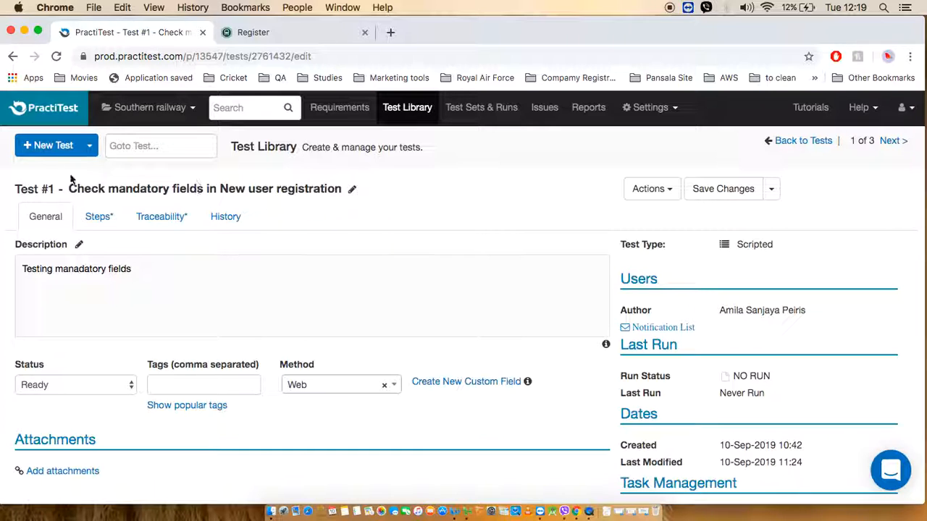
scroll(321, 194, "down", 1)
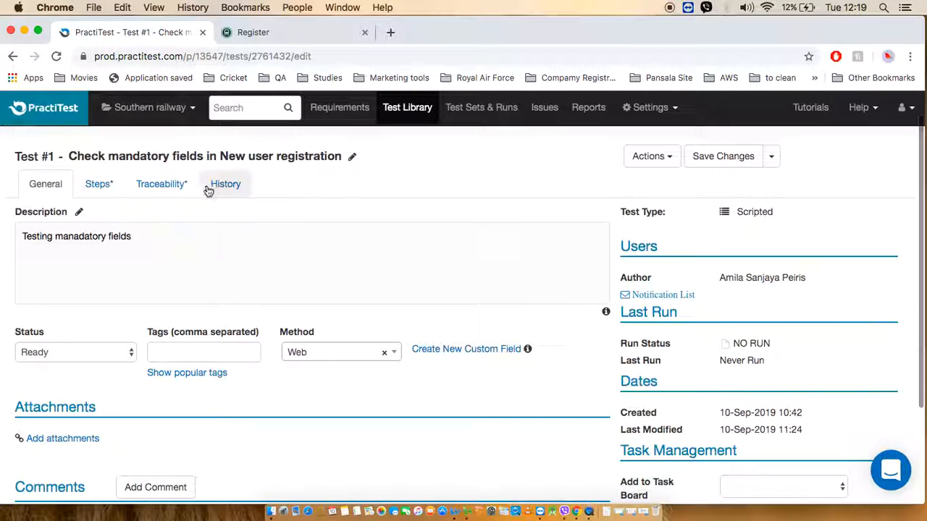
left_click(93, 186)
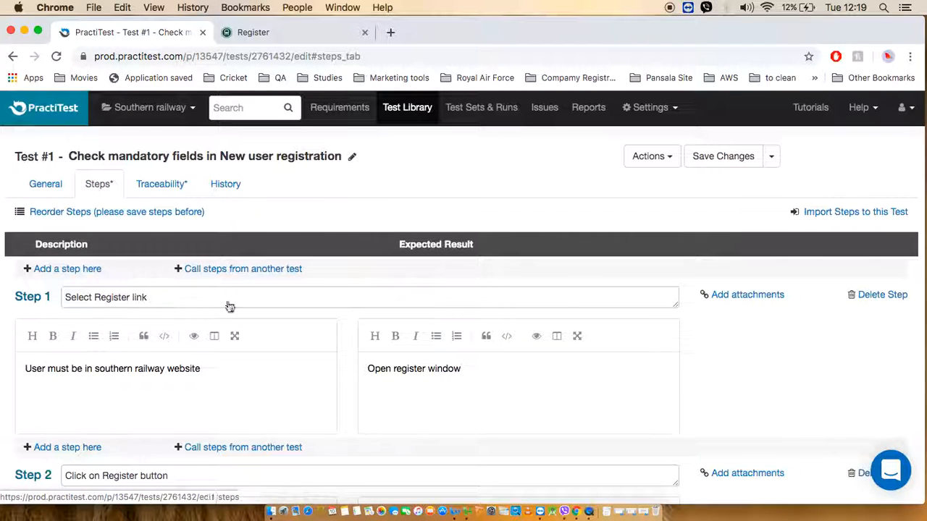
scroll(381, 335, "down", 1)
scroll(384, 338, "down", 1)
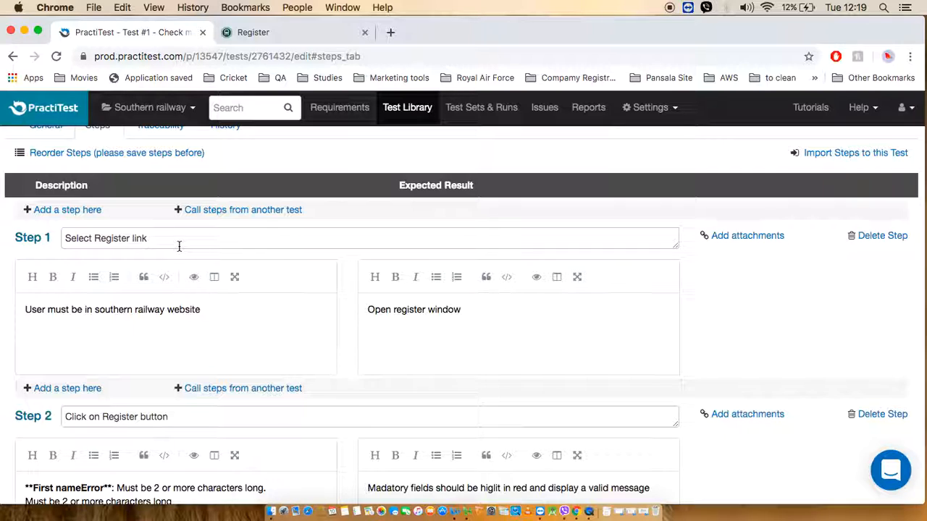
On the Southern railway site, cancel the current registration form and open a fresh one.
left_click(252, 33)
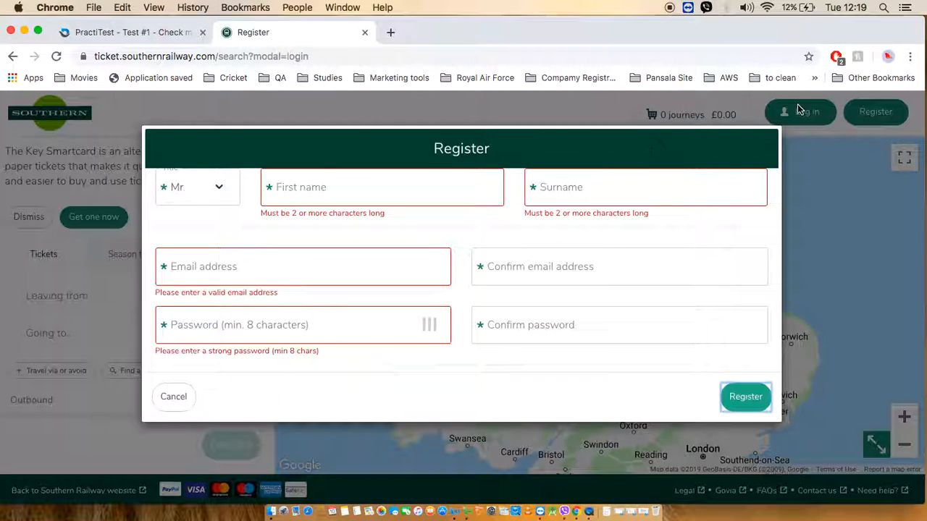
left_click(171, 396)
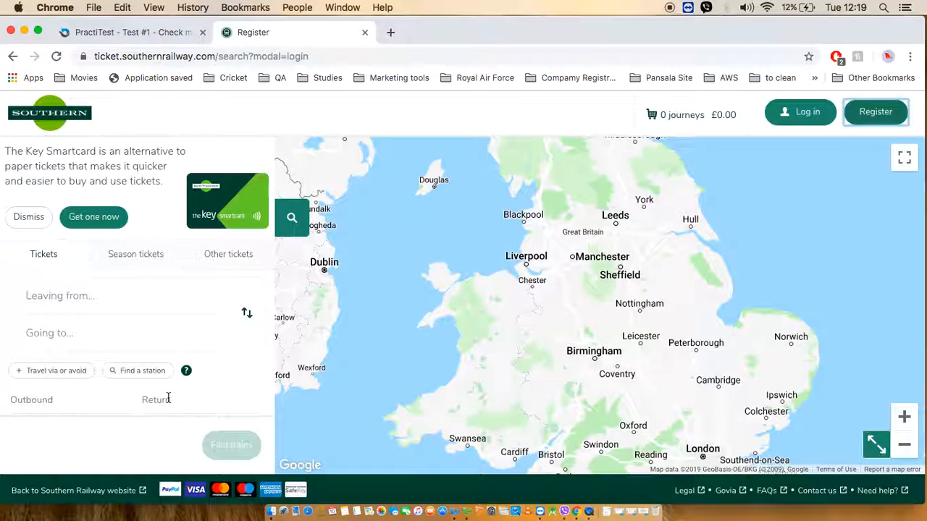
left_click(885, 115)
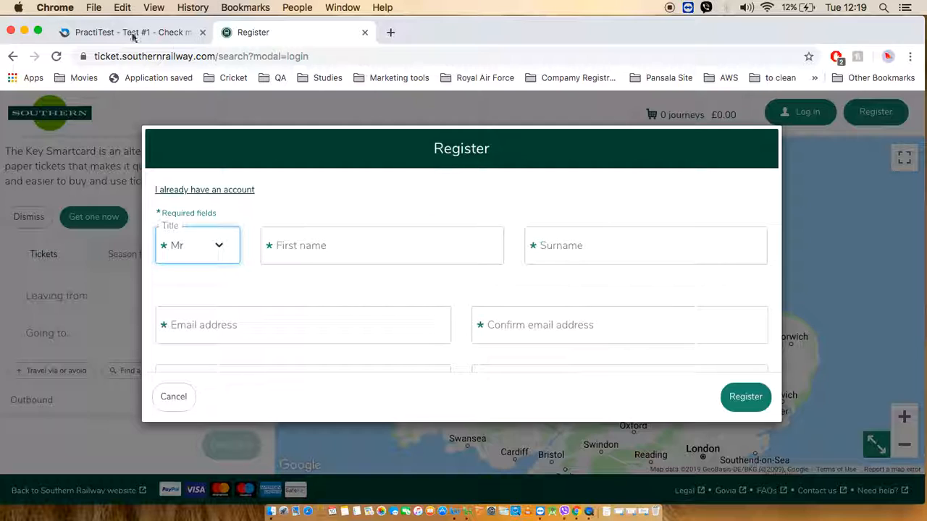
Back in PractiTest, review the test's steps, including the field errors and expected result of the "Click on Register button" step.
left_click(109, 32)
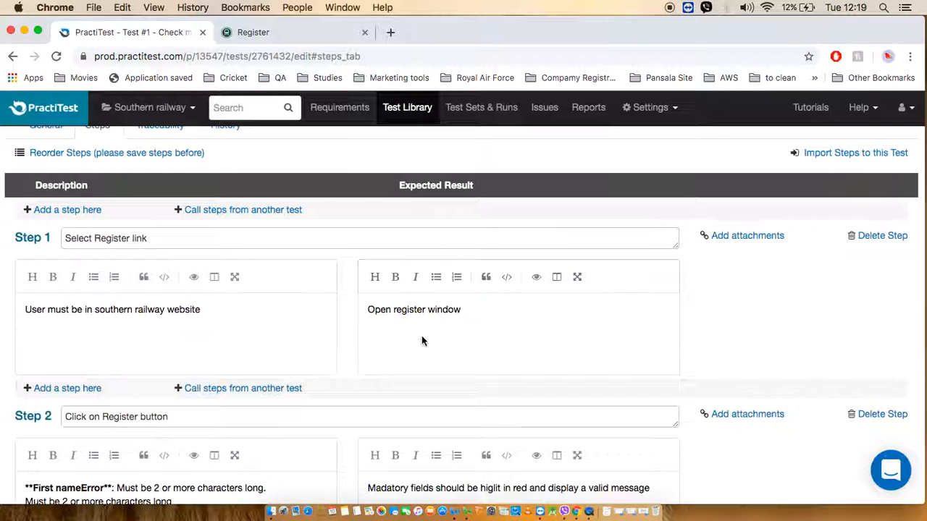
scroll(438, 335, "down", 2)
scroll(438, 335, "down", 4)
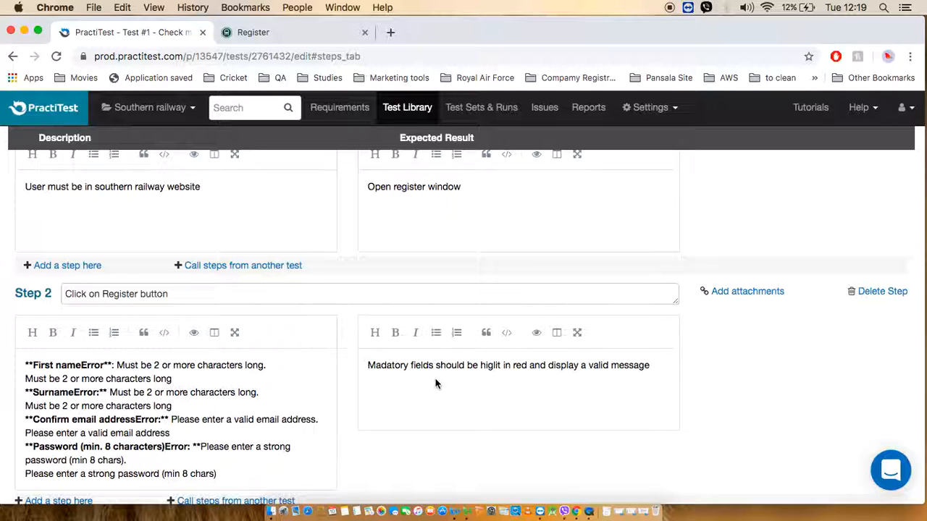
scroll(552, 392, "down", 3)
scroll(551, 394, "up", 10)
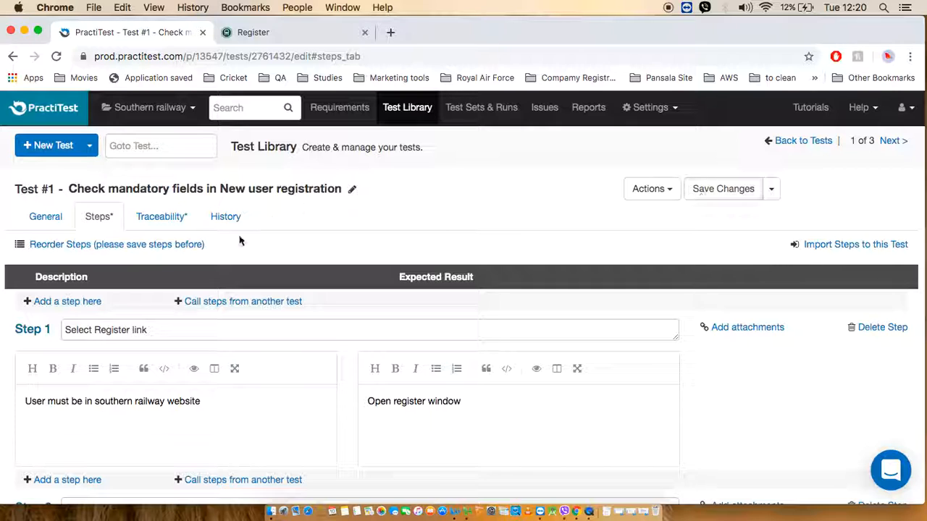
Check the test's linked requirements in its traceability section and show the requirements available for linking.
left_click(168, 226)
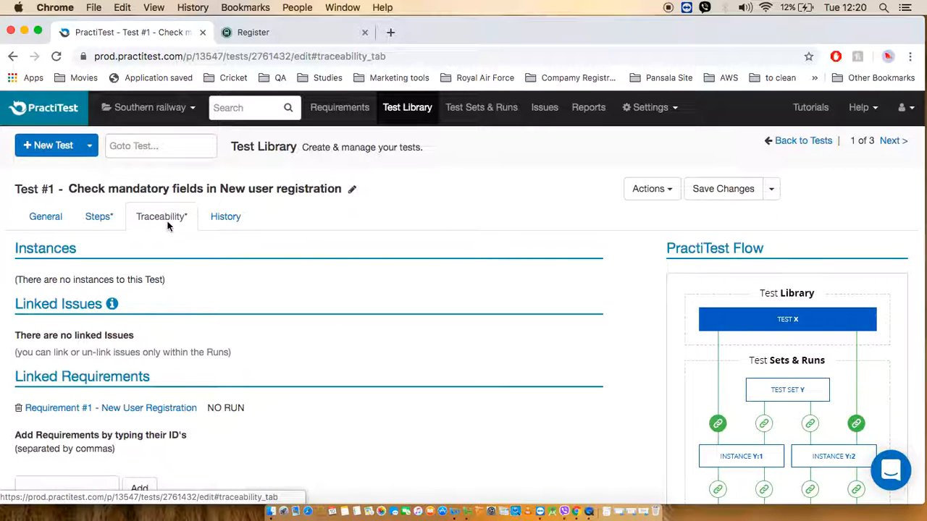
scroll(443, 409, "down", 1)
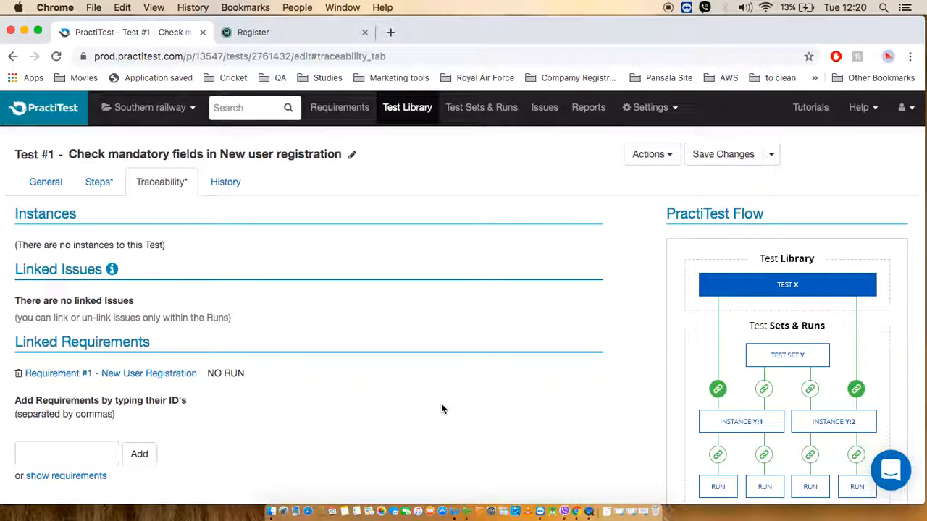
scroll(441, 409, "down", 1)
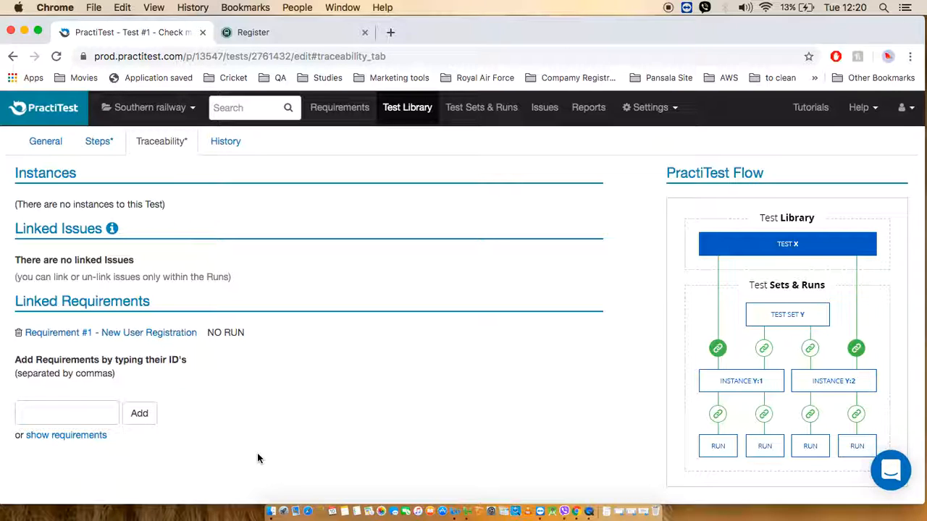
left_click(43, 437)
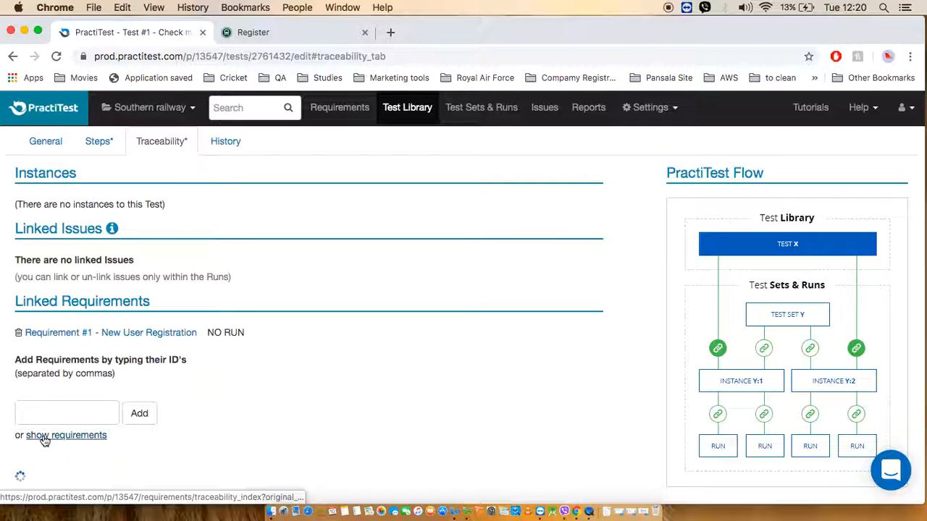
scroll(242, 387, "down", 5)
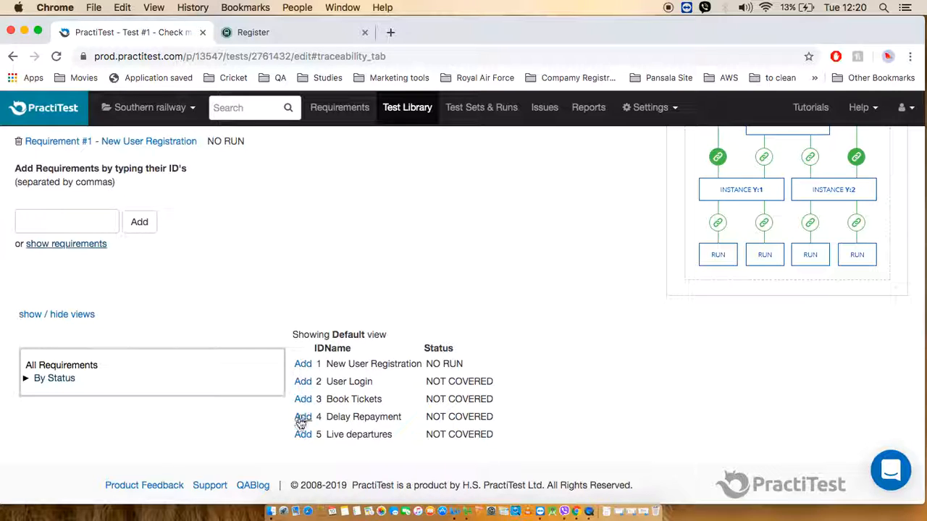
left_click(301, 383)
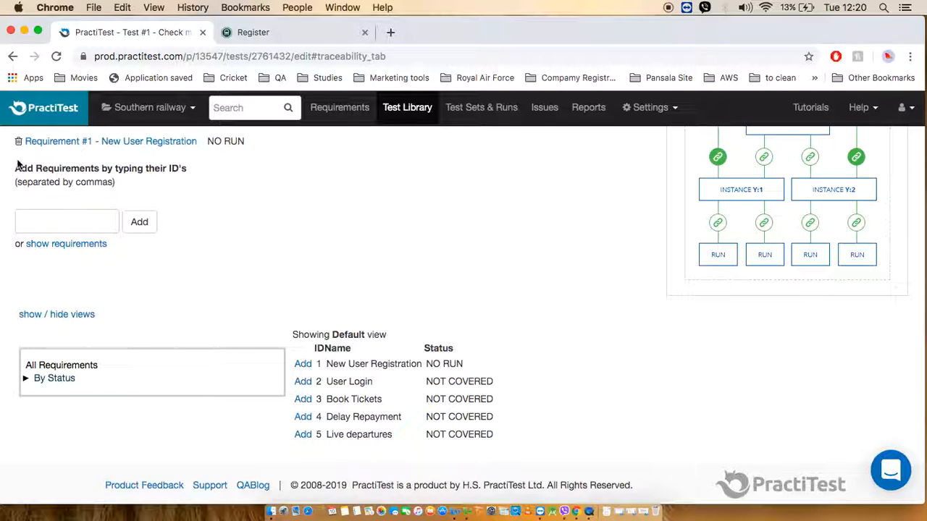
scroll(397, 202, "up", 5)
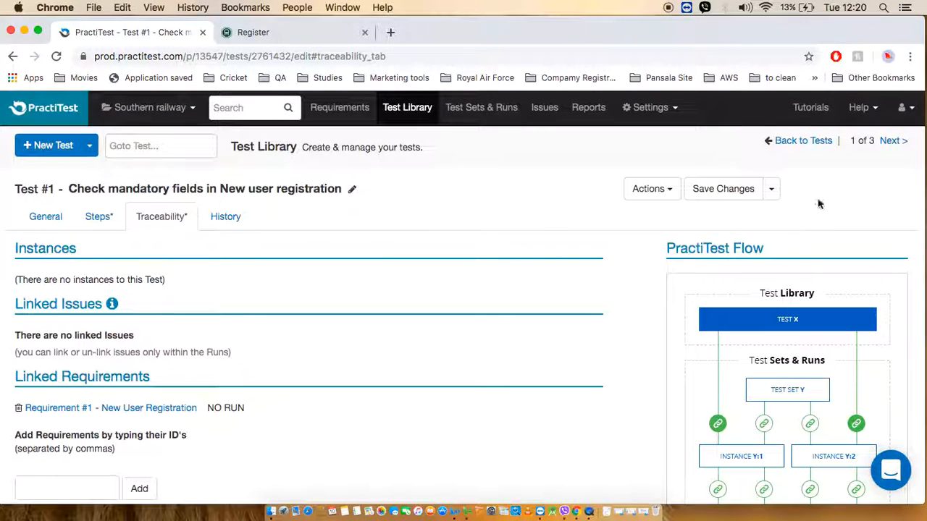
Save the test and list all tests in the Test Library sorted by ascending Id.
left_click(696, 189)
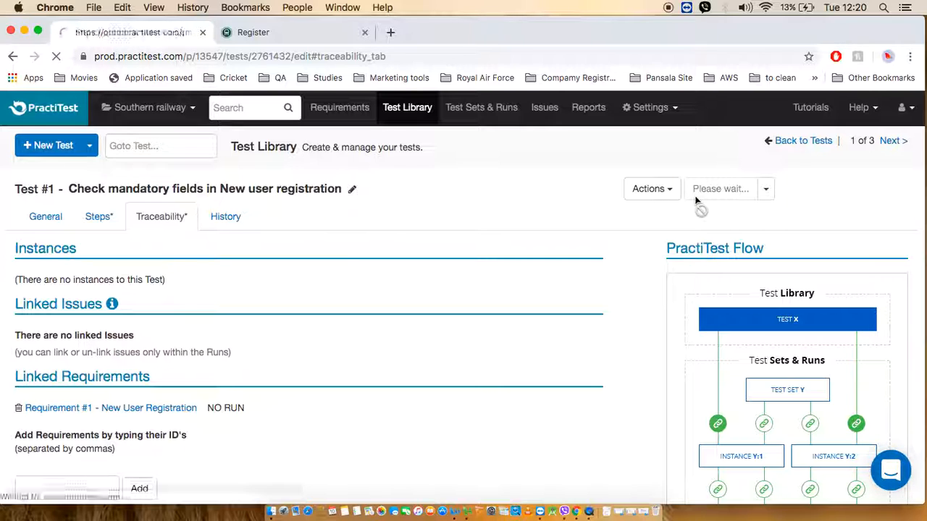
left_click(398, 122)
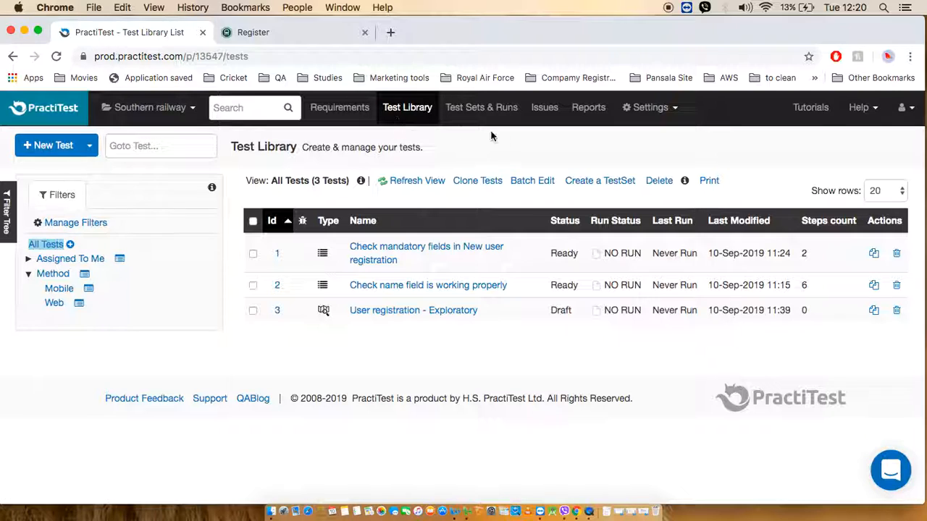
left_click(273, 221)
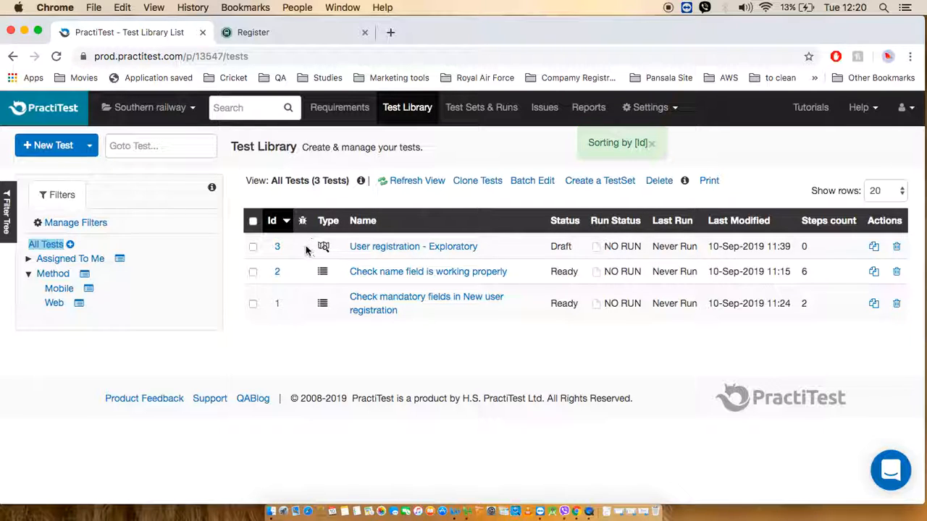
left_click(272, 223)
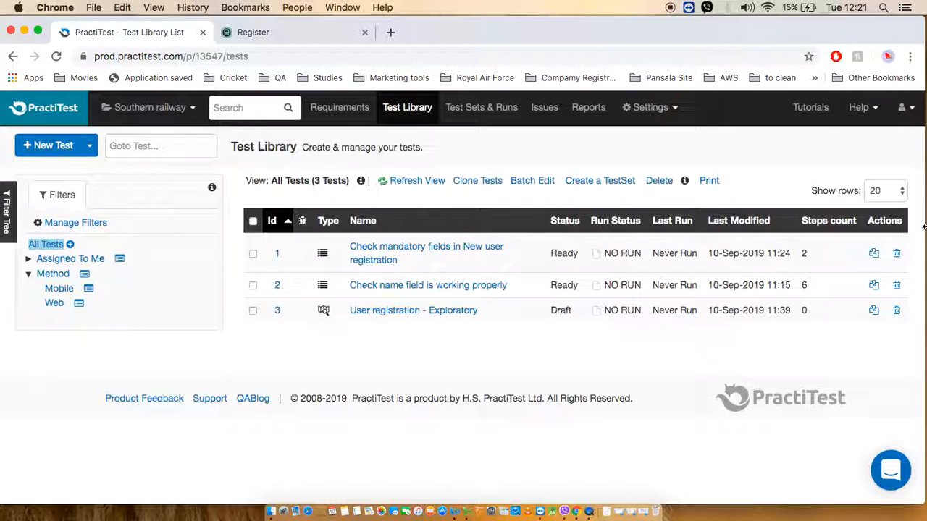
Clone the "Check mandatory fields in New user registration" test, name the clone "copy" and save it.
left_click(874, 254)
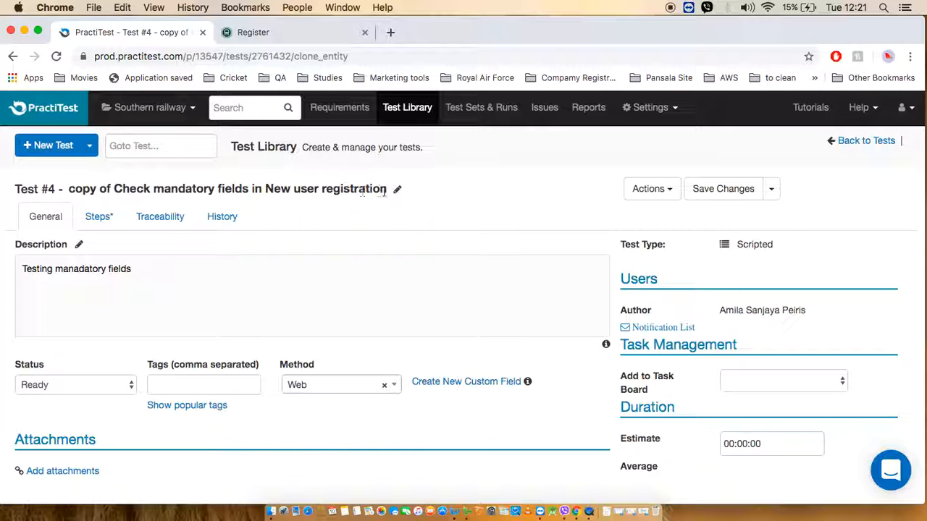
left_click(398, 189)
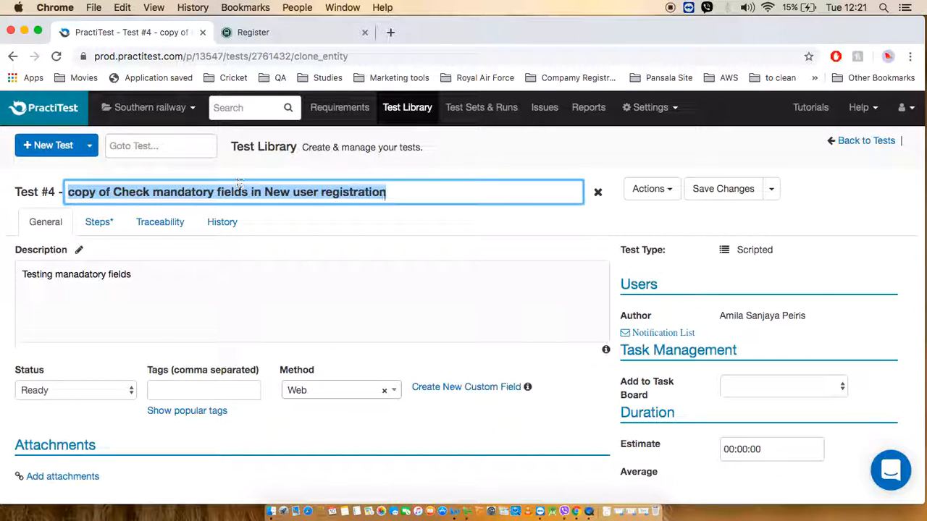
left_click(392, 194)
key("BackSpace")
key("BackSpace")
key("BackSpace")
key("BackSpace")
key("BackSpace")
key("BackSpace")
key("BackSpace")
key("BackSpace")
key("BackSpace")
key("BackSpace")
key("BackSpace")
key("BackSpace")
key("BackSpace")
key("BackSpace")
key("BackSpace")
key("BackSpace")
key("BackSpace")
key("BackSpace")
key("BackSpace")
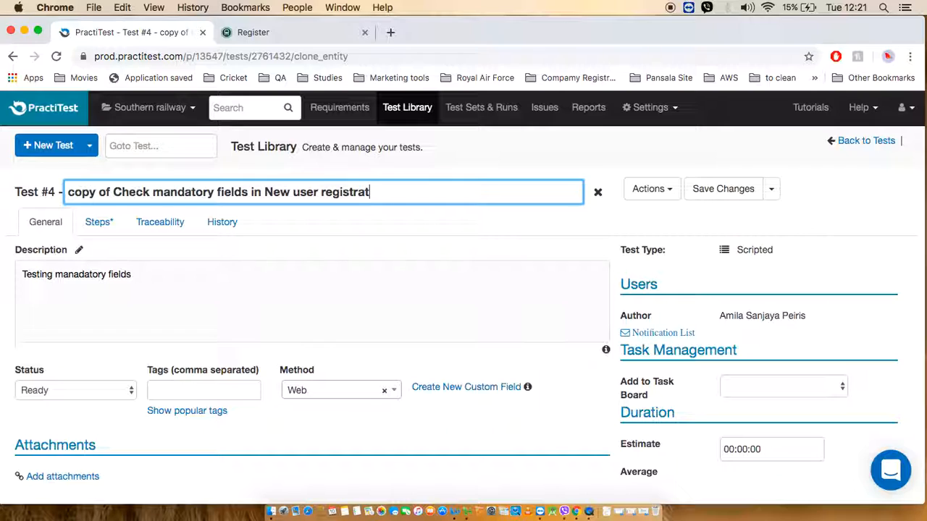
key("BackSpace")
key("BackSpace")
key("BackSpace")
key("BackSpace")
key("BackSpace")
key("BackSpace")
key("BackSpace")
key("BackSpace")
key("BackSpace")
key("BackSpace")
key("BackSpace")
key("BackSpace")
key("BackSpace")
key("BackSpace")
key("BackSpace")
key("BackSpace")
key("BackSpace")
key("BackSpace")
key("BackSpace")
key("BackSpace")
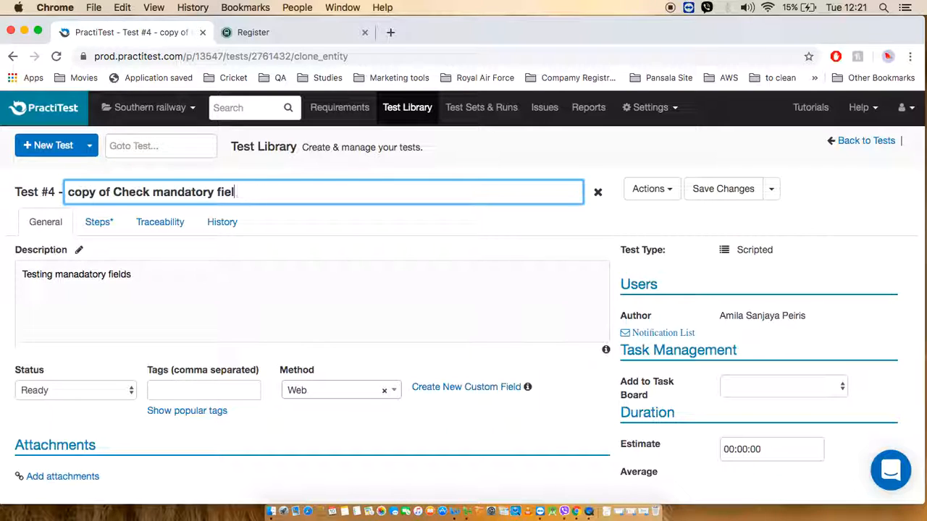
key("BackSpace")
key("BackSpace")
key("BackSpace")
key("BackSpace")
key("BackSpace")
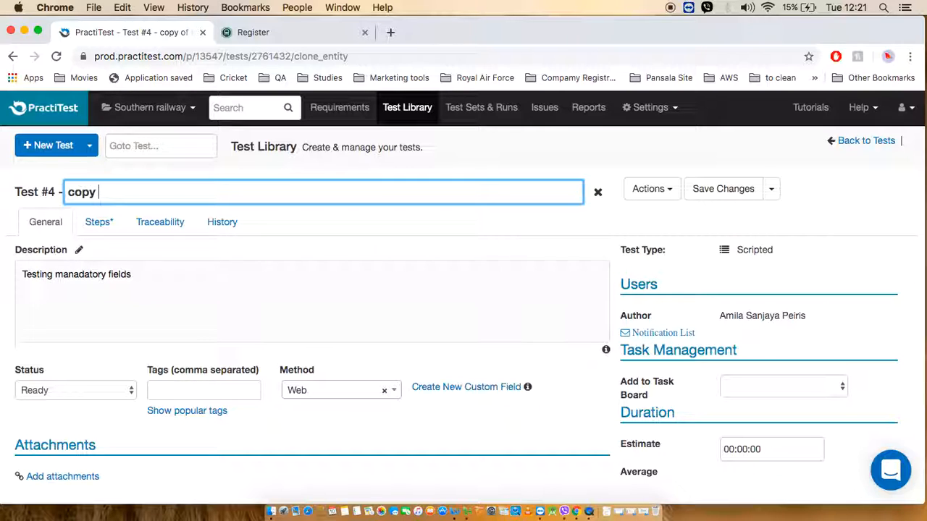
left_click(701, 191)
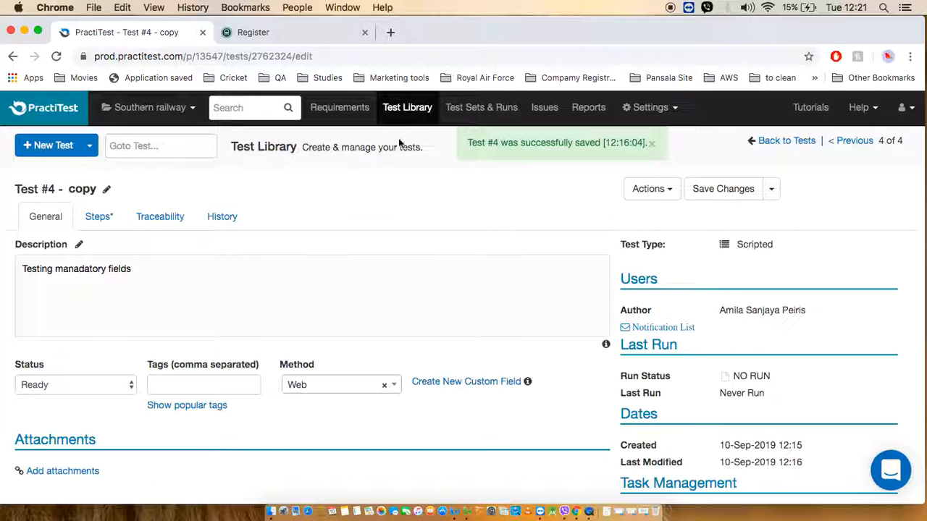
From the original "Check mandatory fields in New user registration" test, start a new custom field named Environment with the List format.
left_click(400, 114)
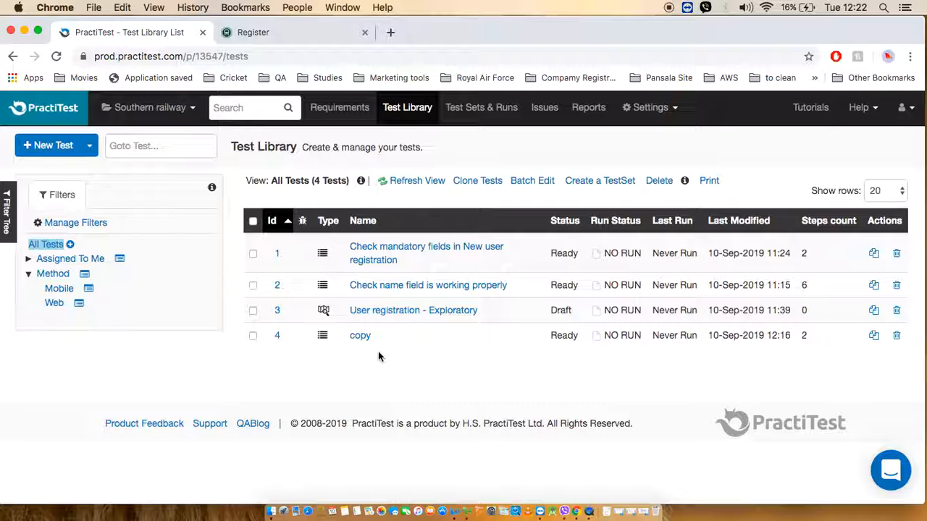
left_click(389, 255)
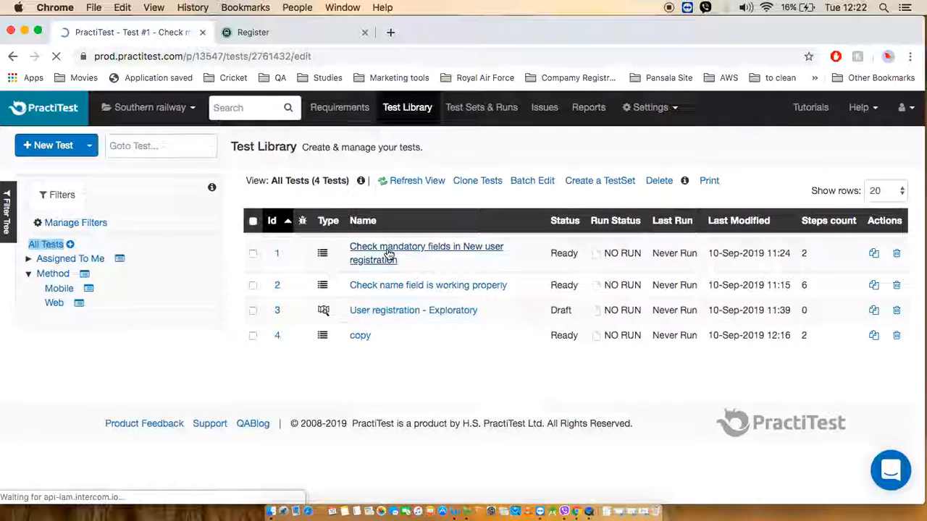
scroll(485, 306, "down", 1)
scroll(484, 304, "down", 1)
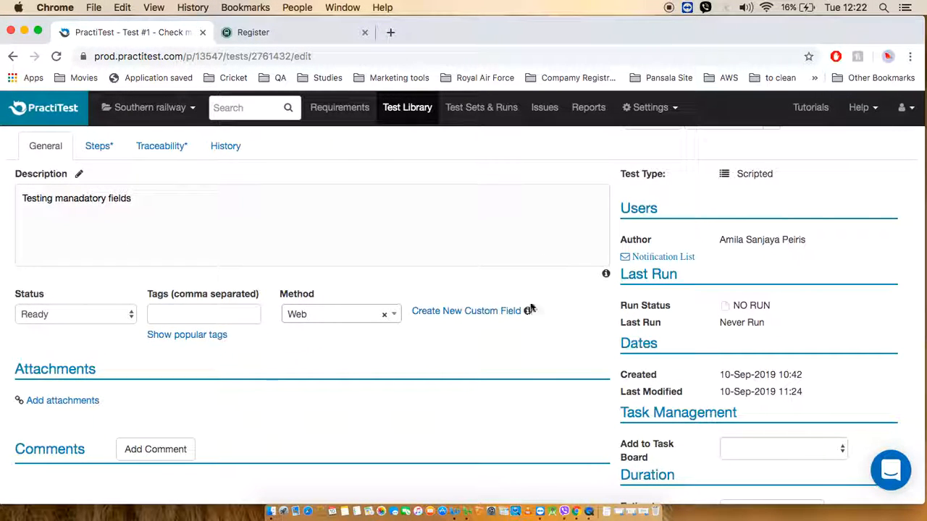
scroll(420, 264, "up", 1)
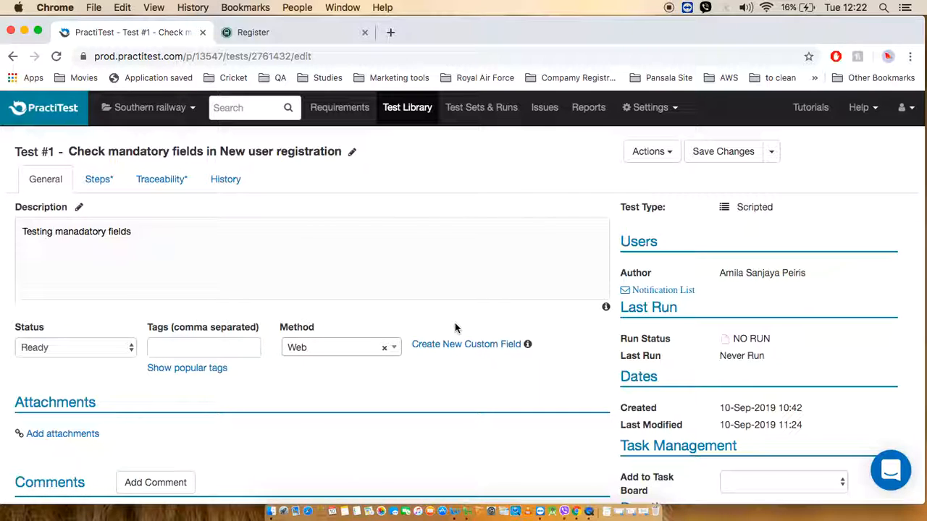
left_click(482, 349)
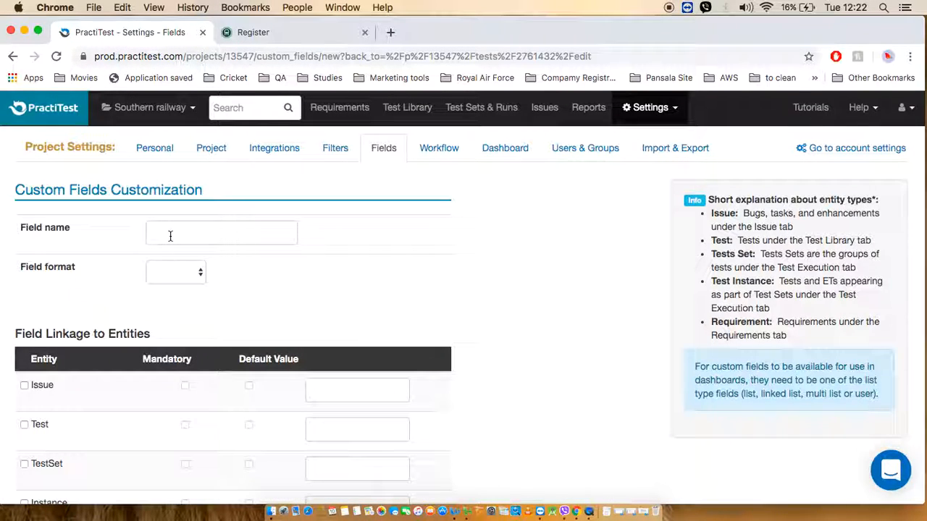
left_click(172, 231)
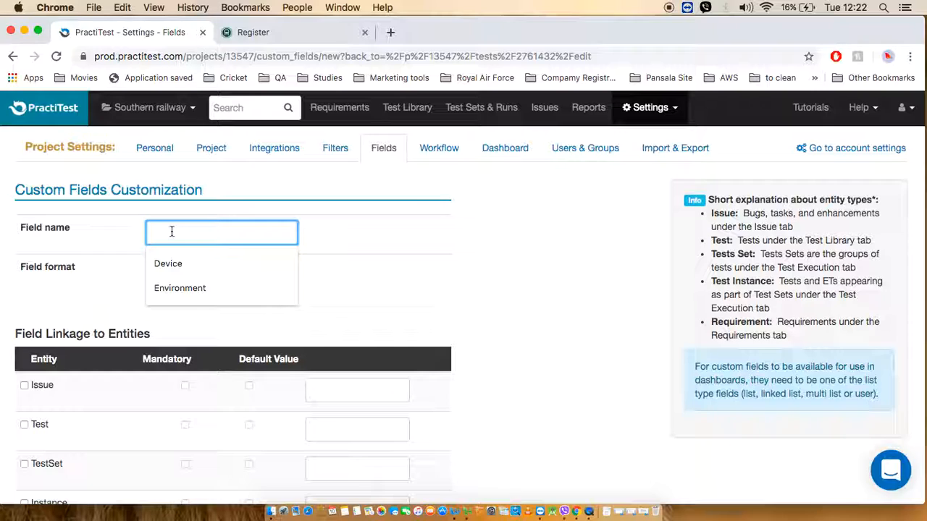
left_click(181, 289)
left_click(202, 273)
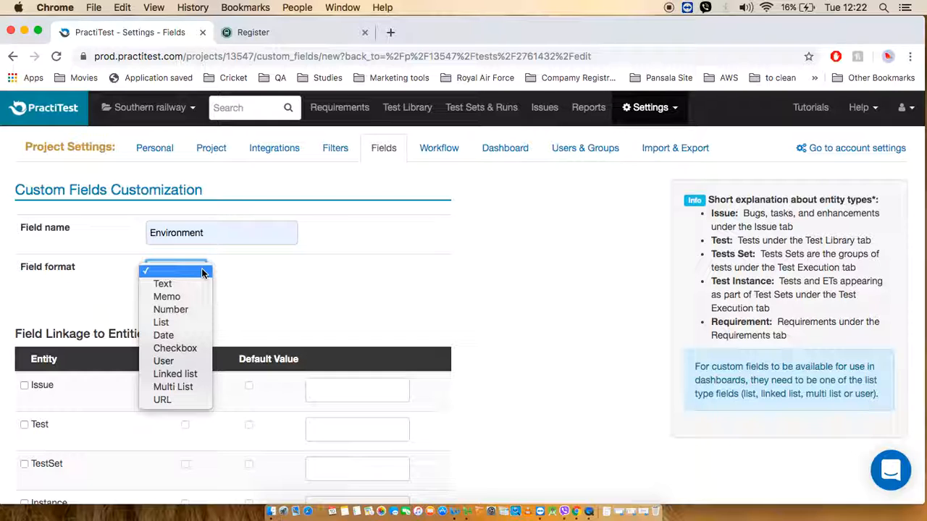
left_click(177, 323)
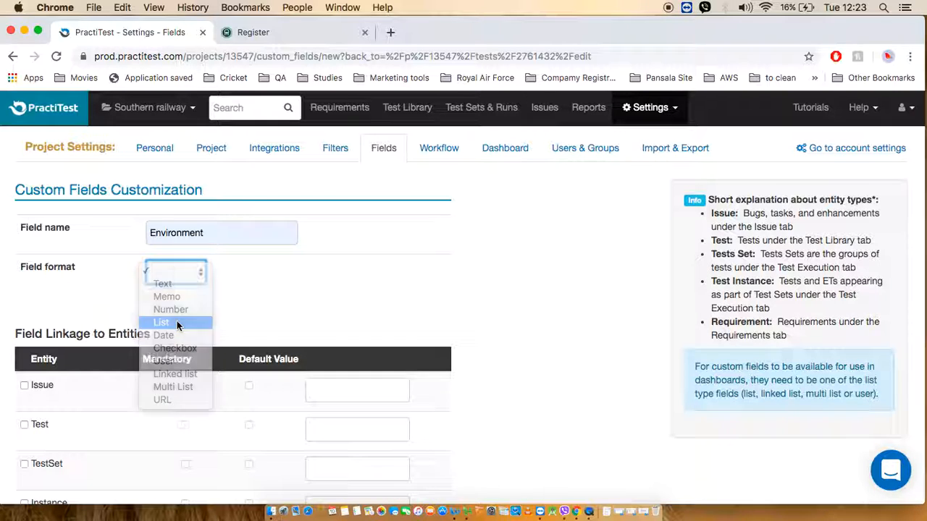
Add Live and Staging as the possible values of the Environment list field.
scroll(285, 326, "down", 4)
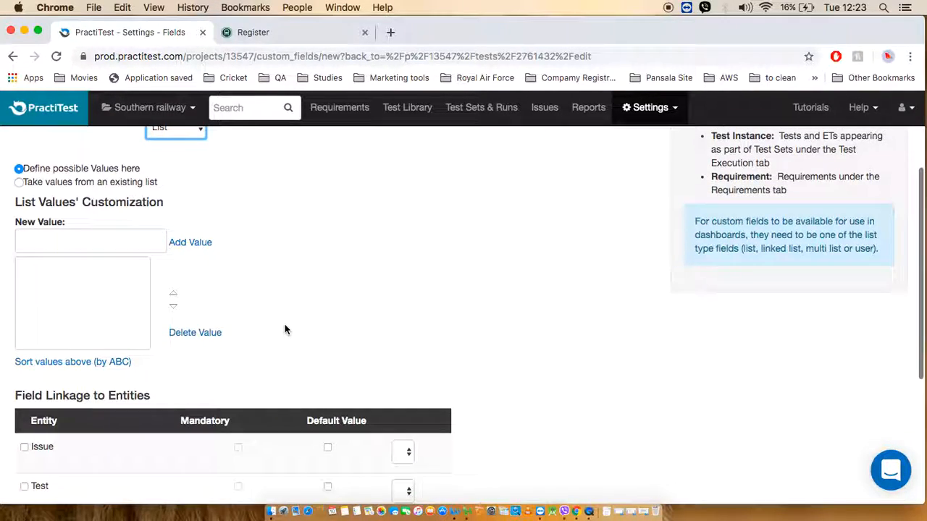
left_click(122, 247)
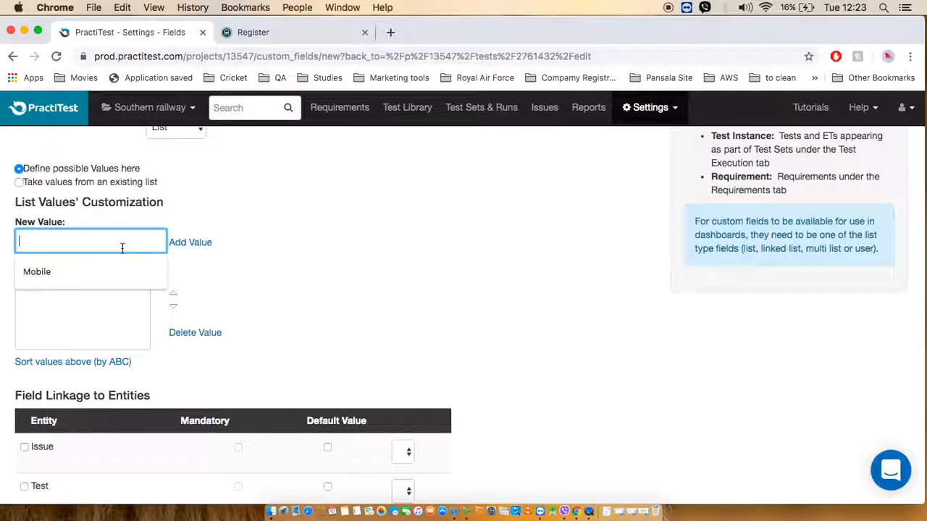
type("Live")
left_click(189, 243)
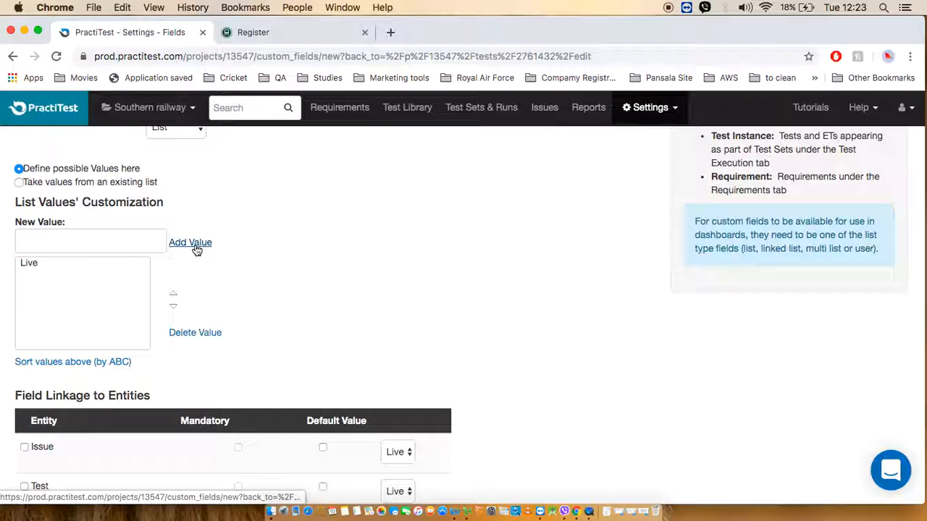
left_click(130, 252)
type("St")
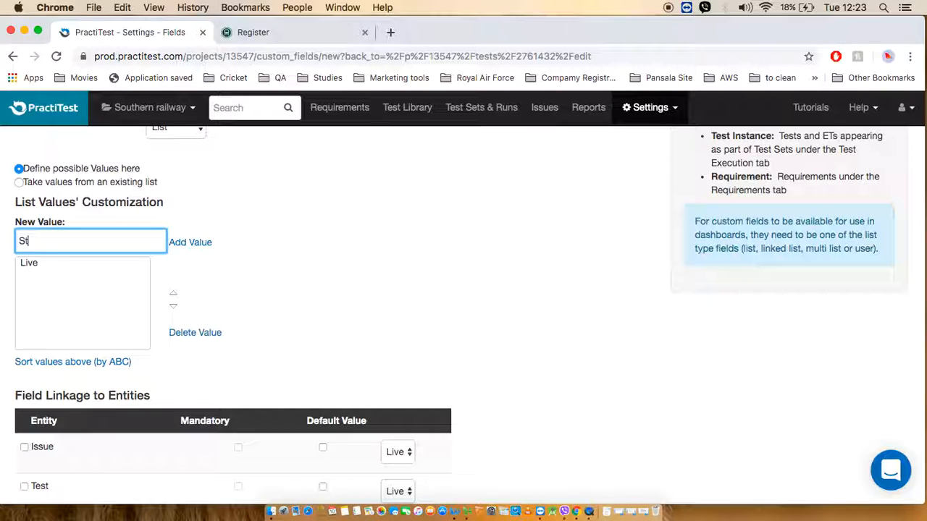
type("aging")
left_click(210, 246)
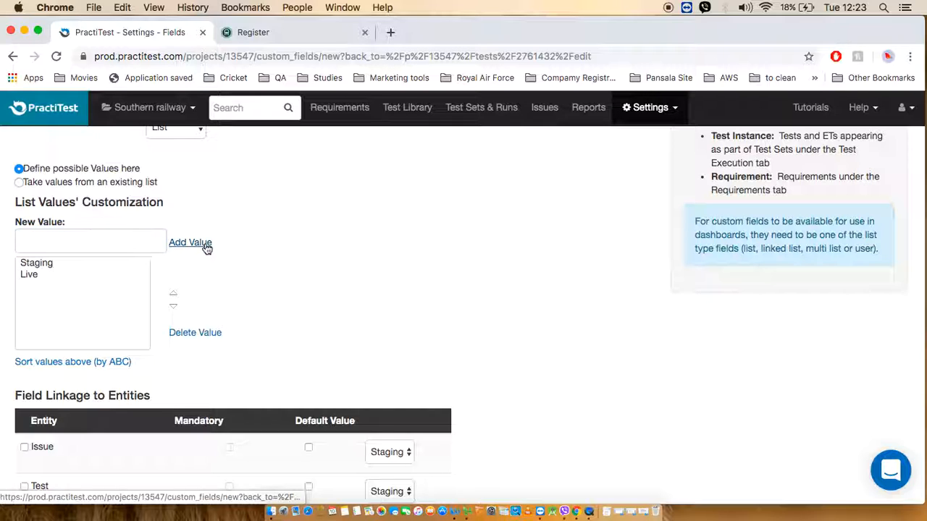
Link the Environment field to the Test, Issue and TestSet entities and save the custom field.
scroll(341, 297, "down", 5)
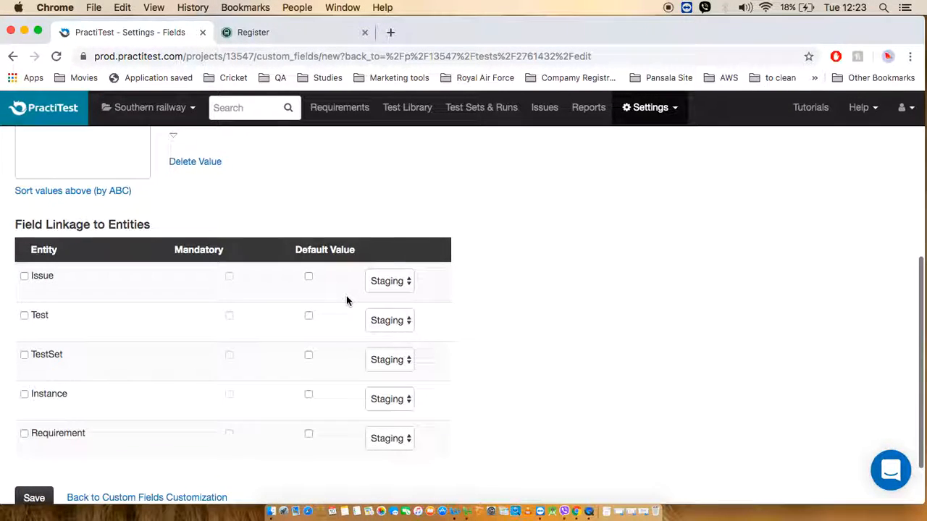
scroll(346, 300, "down", 1)
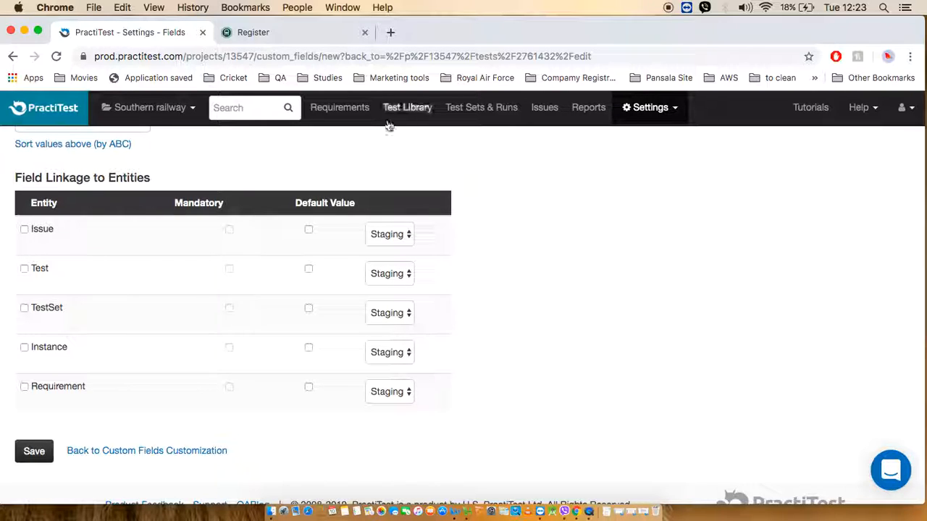
left_click(24, 269)
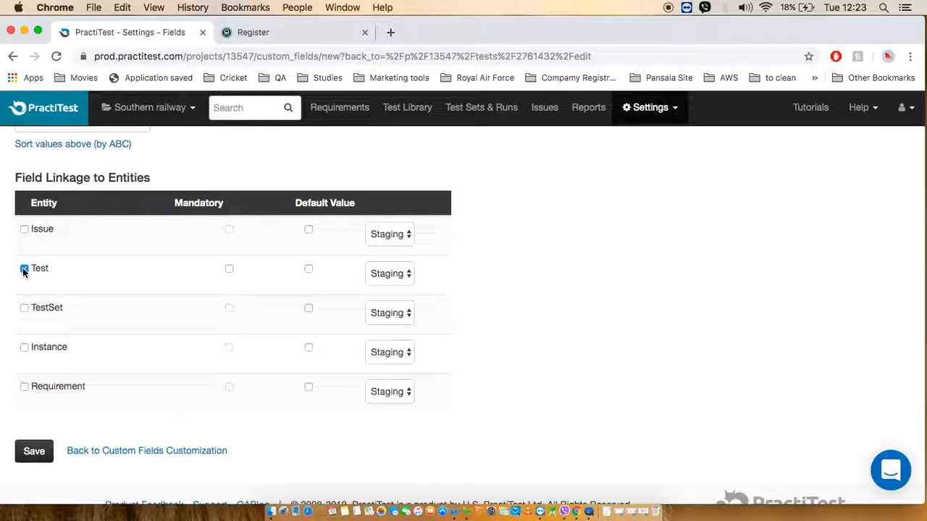
left_click(24, 230)
left_click(23, 308)
left_click(25, 459)
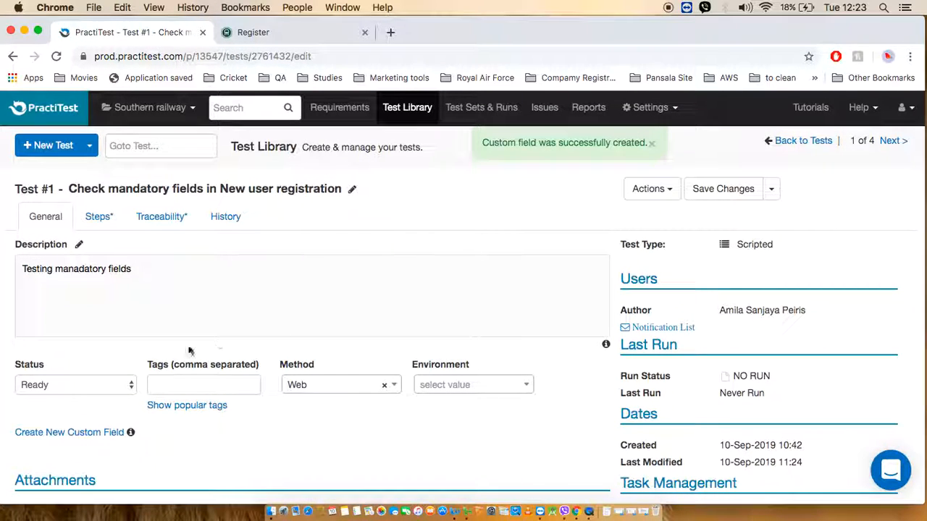
Reopen the mandatory fields test from the Test Library, set Environment to Staging with Method as Web, and save the test.
left_click(404, 113)
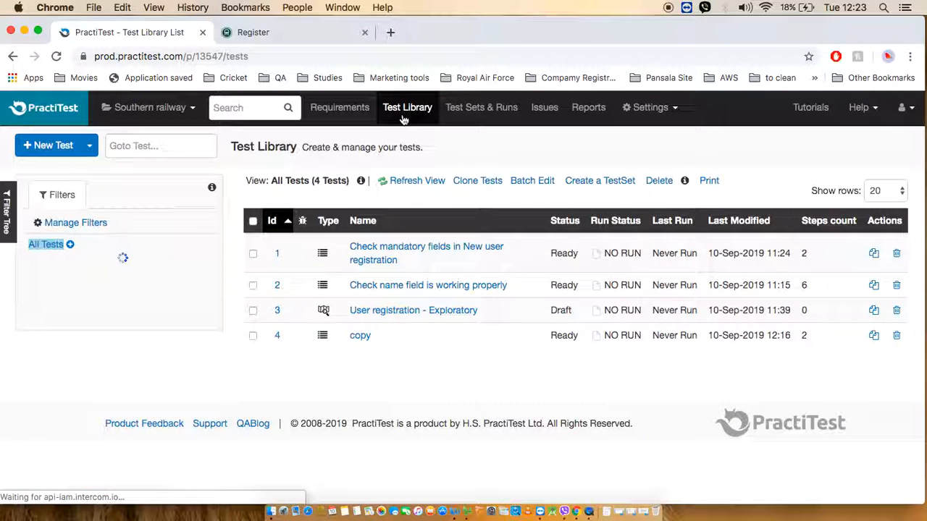
left_click(445, 248)
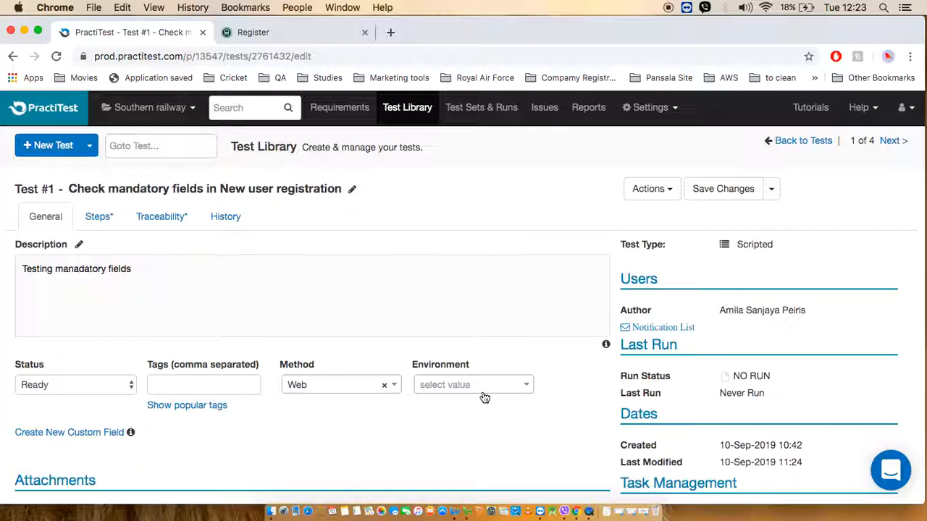
left_click(522, 391)
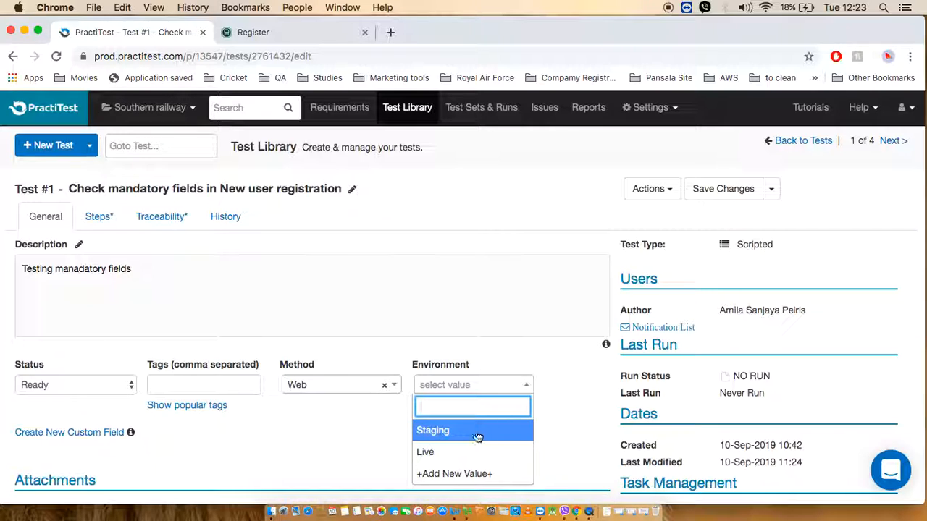
left_click(432, 431)
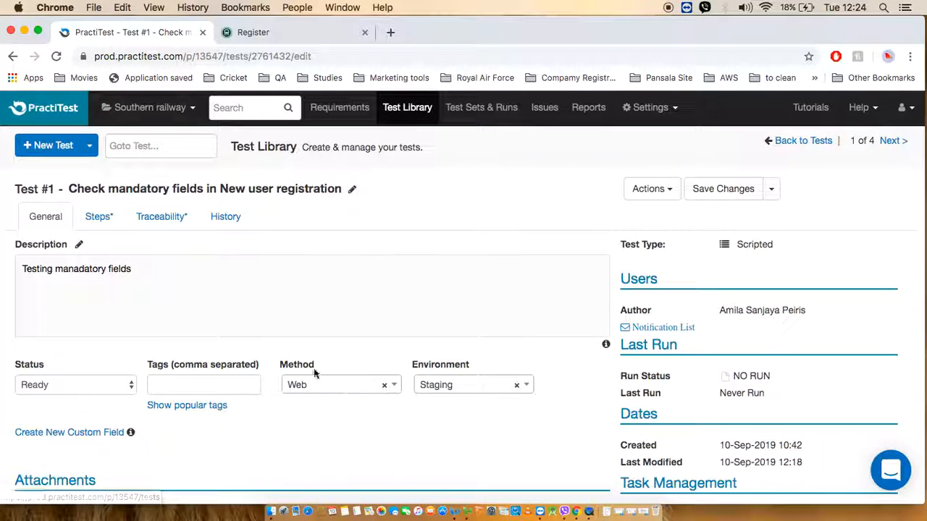
left_click(395, 388)
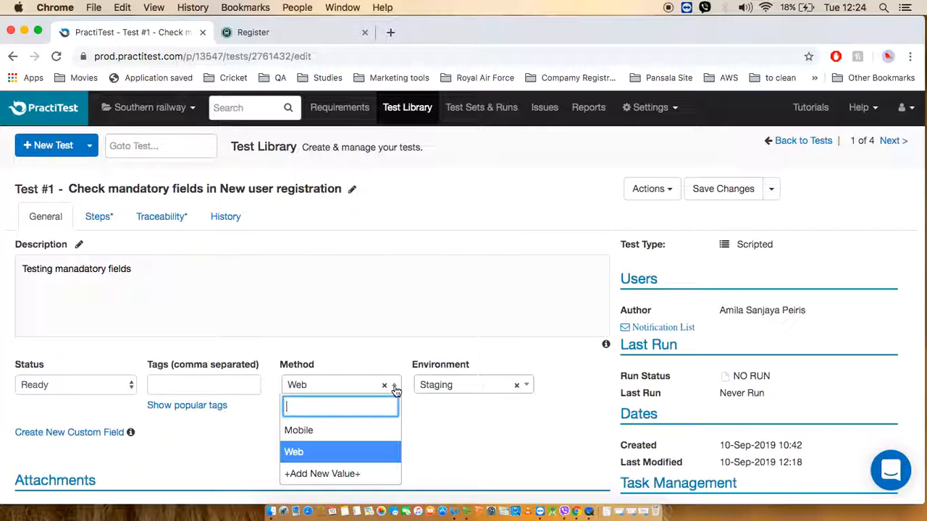
left_click(367, 453)
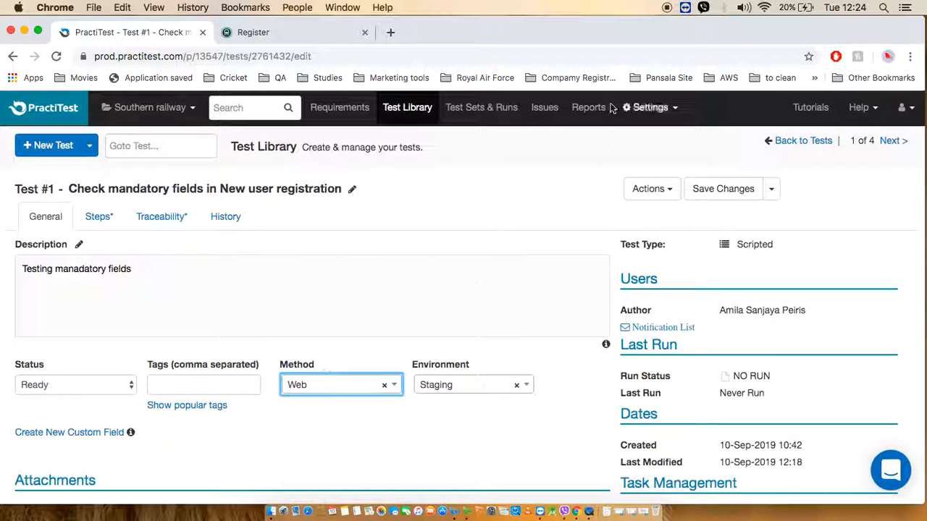
left_click(720, 188)
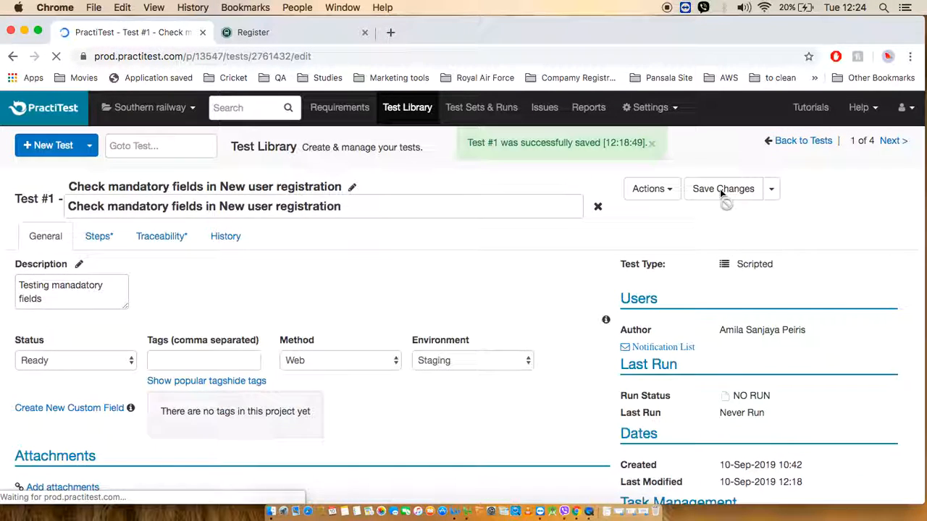
View the Test Library through the Method, Mobile and Web filters, and open the project's filter management.
left_click(406, 114)
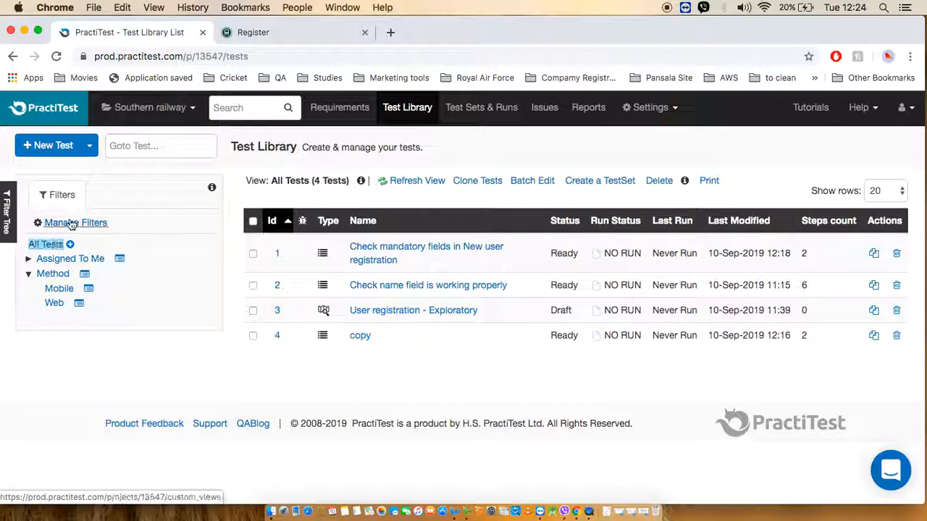
left_click(54, 279)
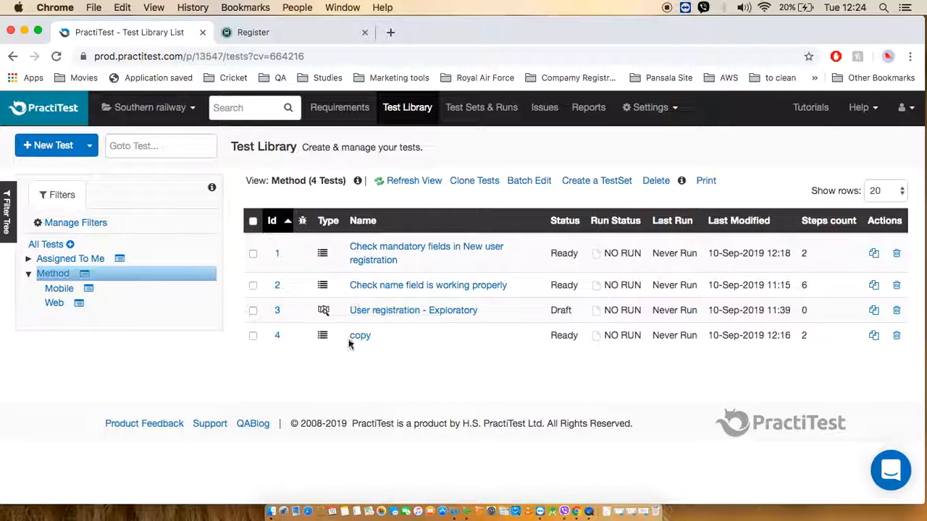
left_click(61, 291)
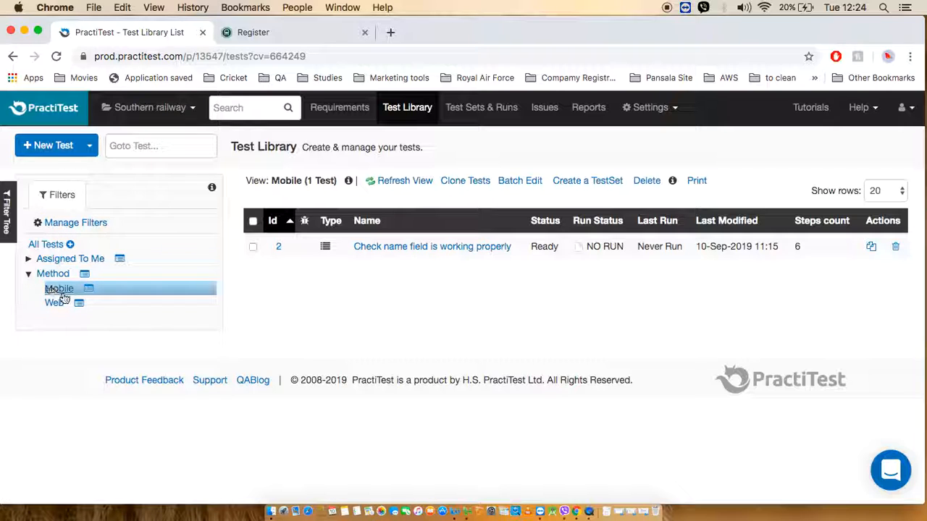
left_click(55, 304)
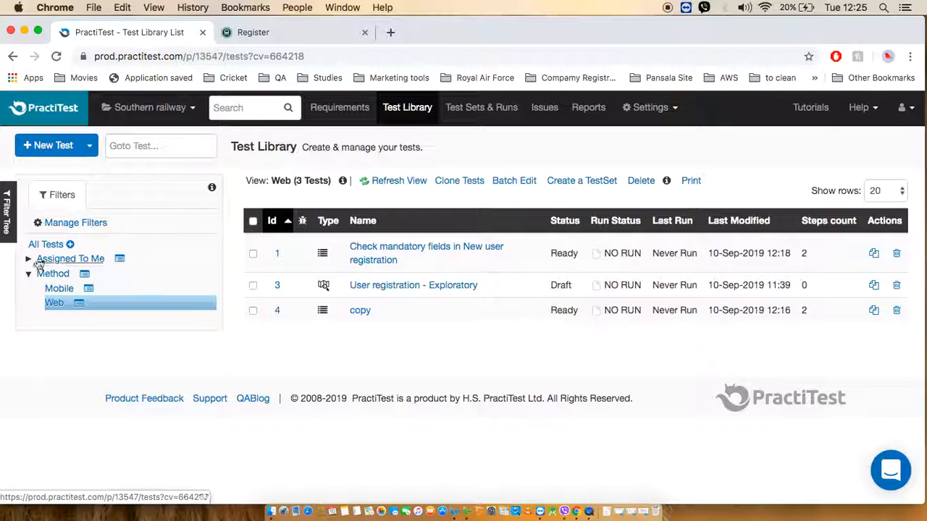
left_click(62, 224)
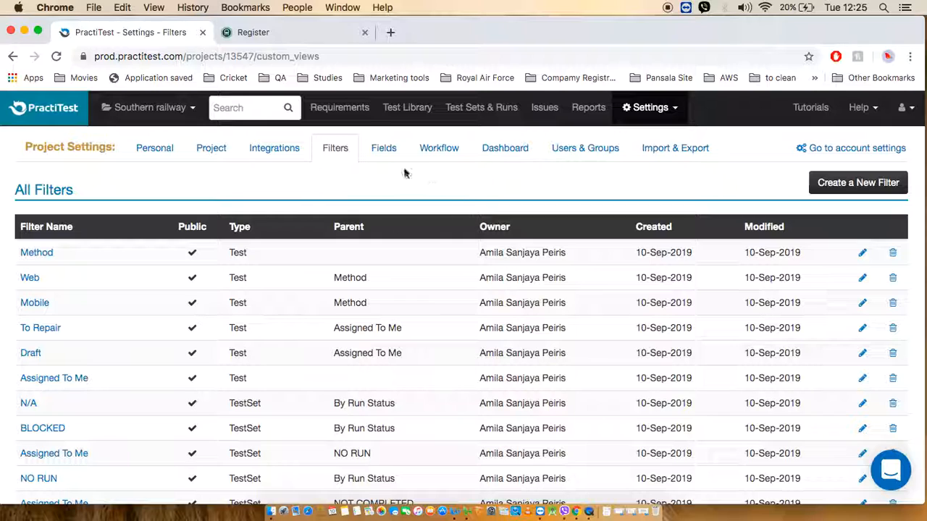
Open a blank new filter form, review its type, name, criteria and custom field options, and return to the Test Library.
left_click(832, 186)
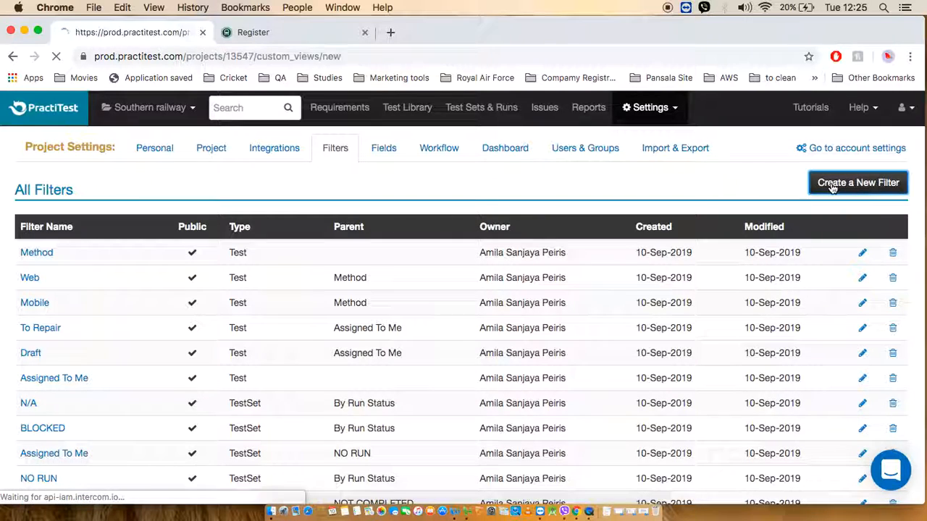
scroll(528, 228, "down", 5)
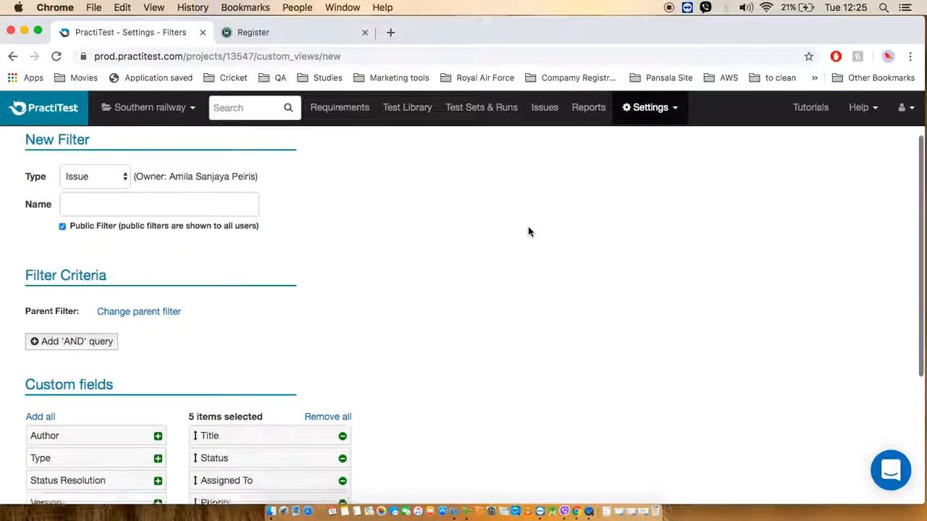
scroll(528, 232, "up", 4)
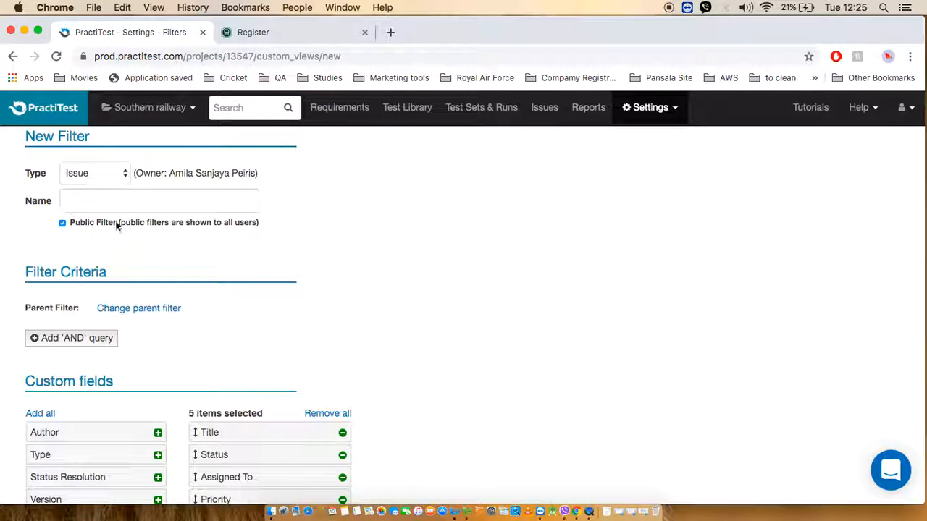
scroll(403, 302, "down", 4)
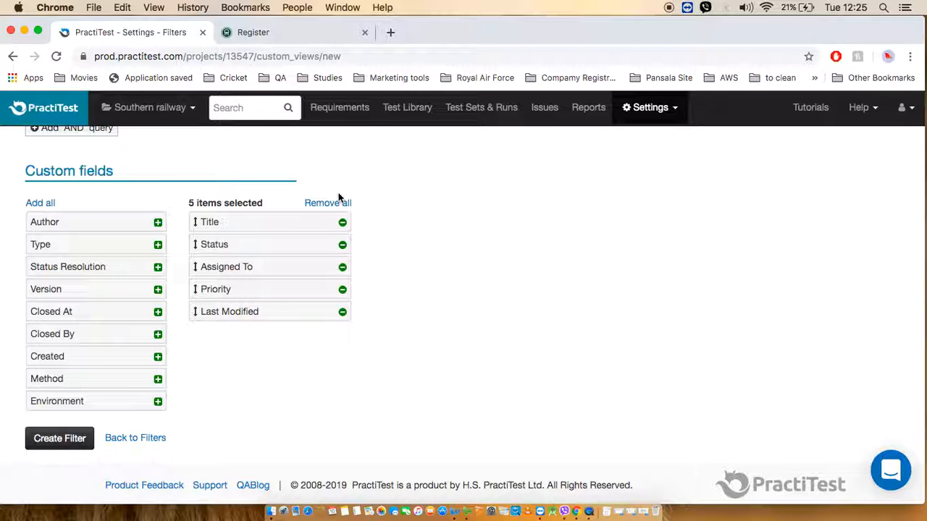
left_click(403, 108)
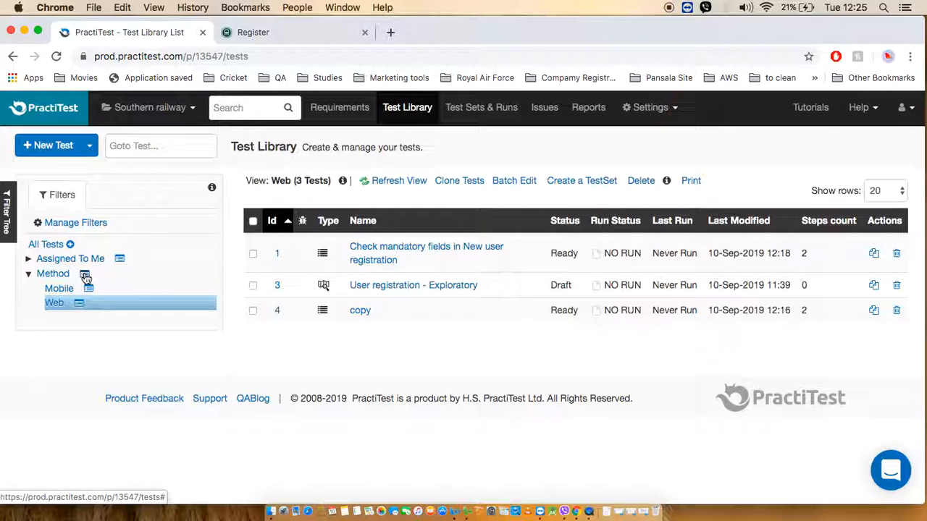
Inspect the Method filter's details and the form for adding a sub filter under it.
left_click(86, 278)
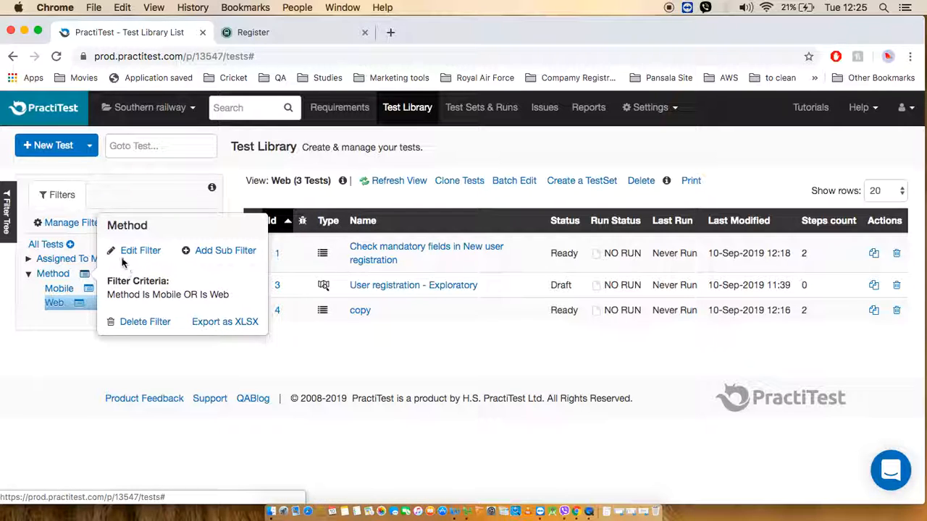
left_click(220, 251)
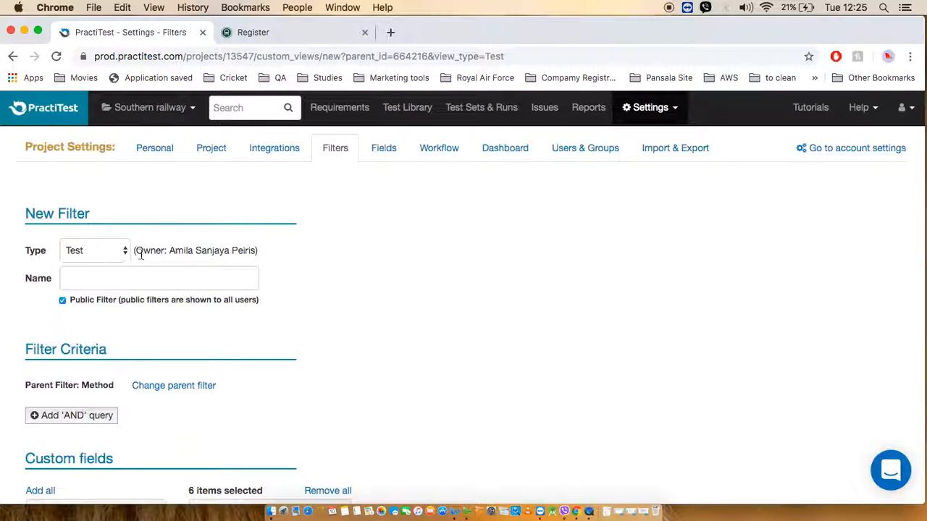
left_click(394, 108)
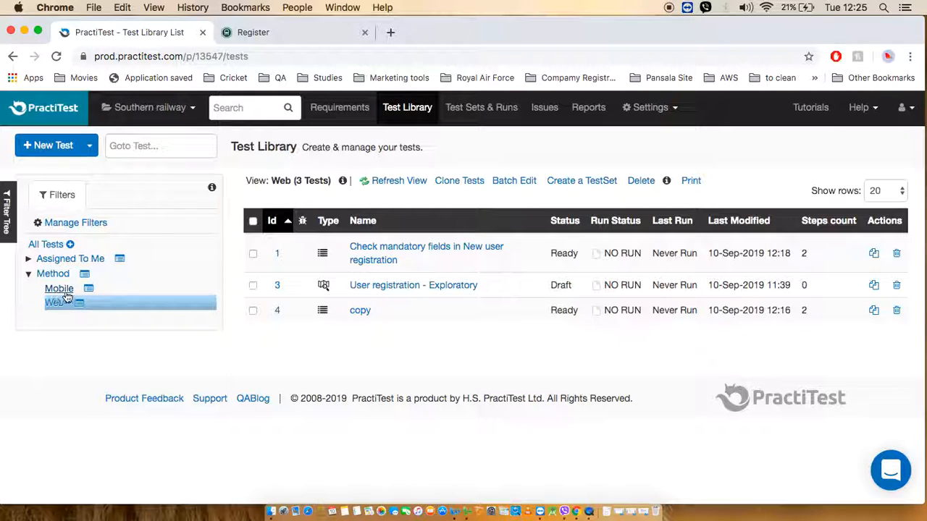
left_click(86, 278)
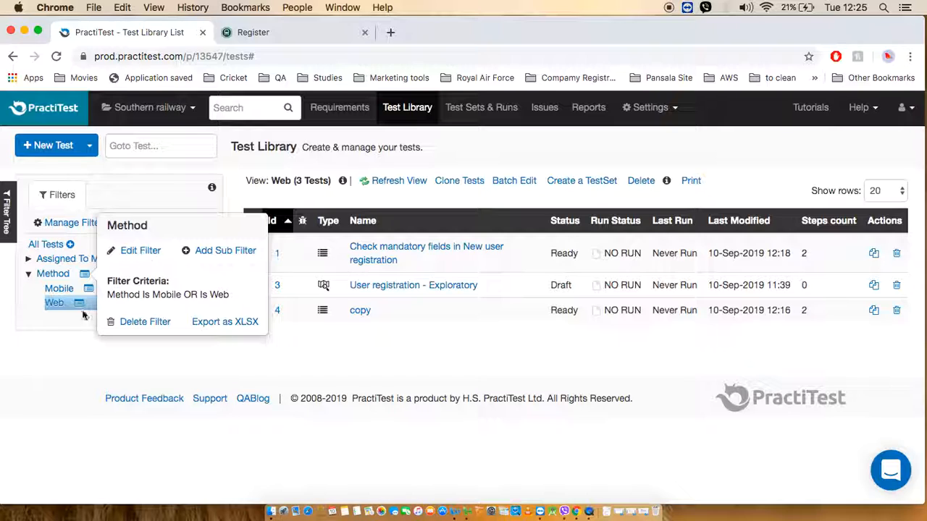
View the tests under the Mobile filter, and open that filter for editing to examine its criteria.
left_click(59, 288)
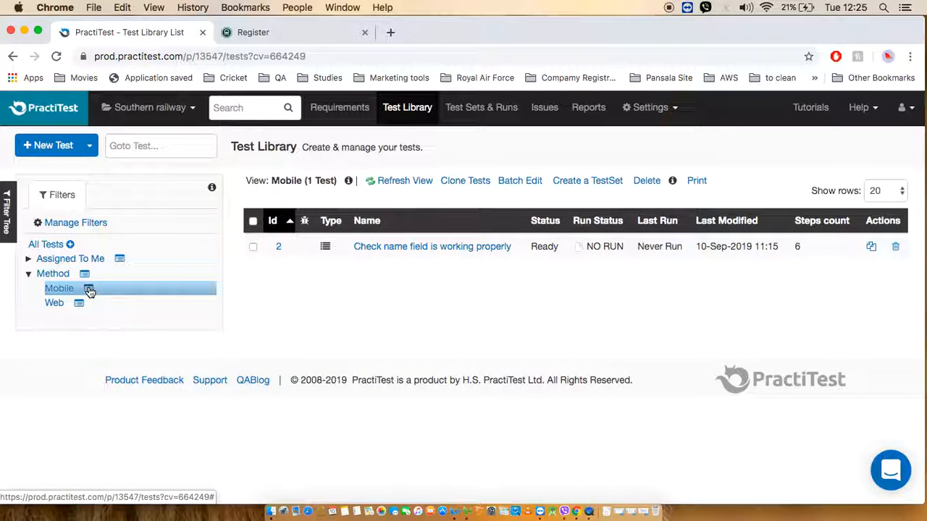
left_click(88, 290)
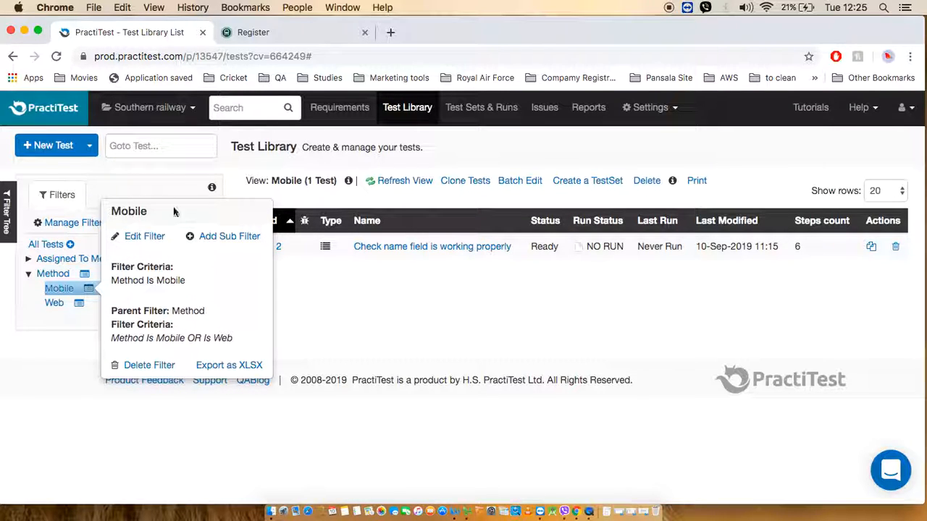
left_click(145, 240)
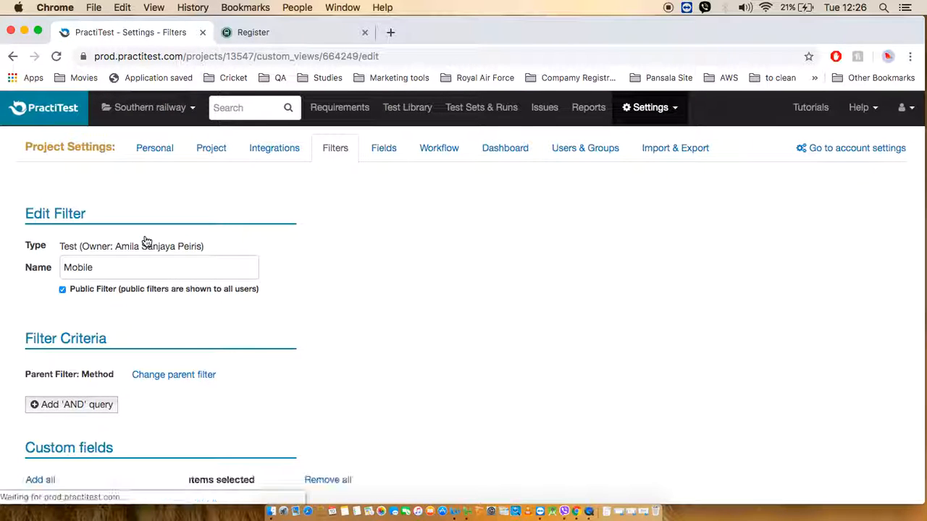
scroll(307, 296, "down", 1)
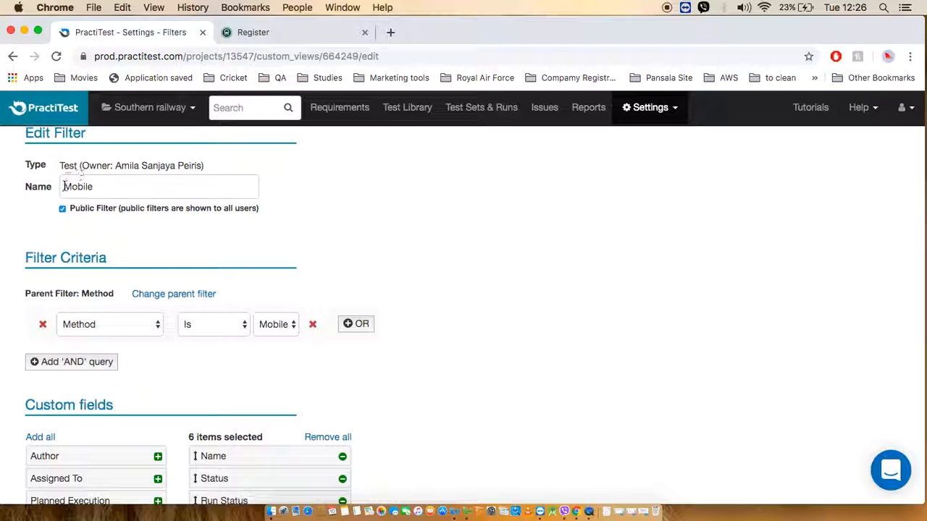
scroll(509, 309, "down", 1)
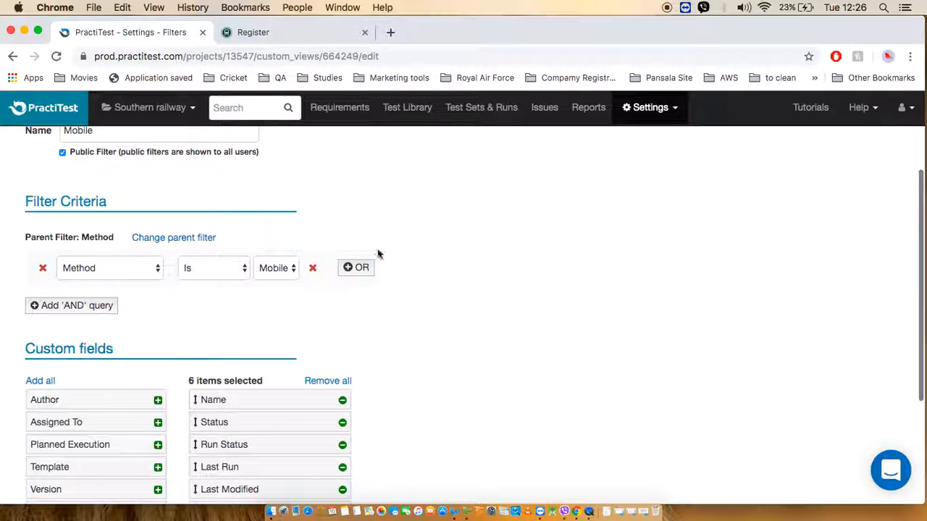
Review the field and value choices of the Mobile filter's criterion and its custom fields, and return to the Test Library.
left_click(155, 270)
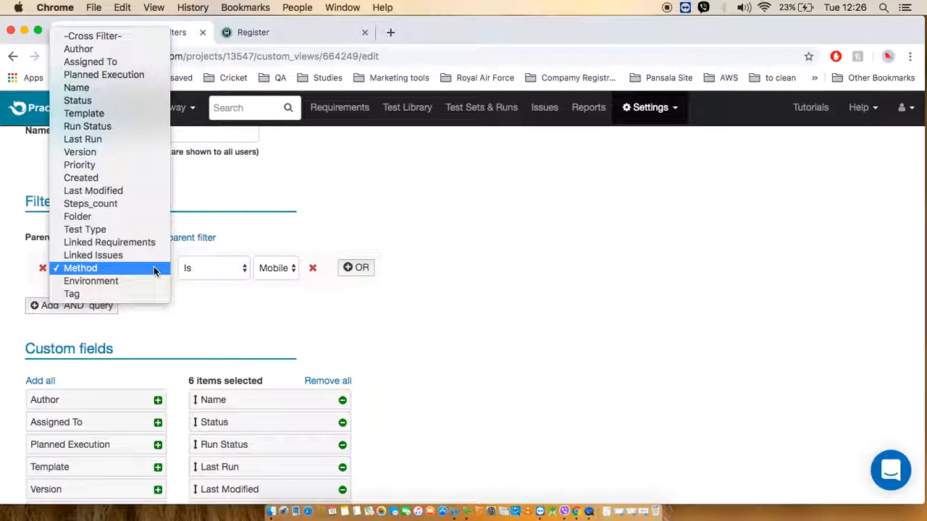
left_click(222, 323)
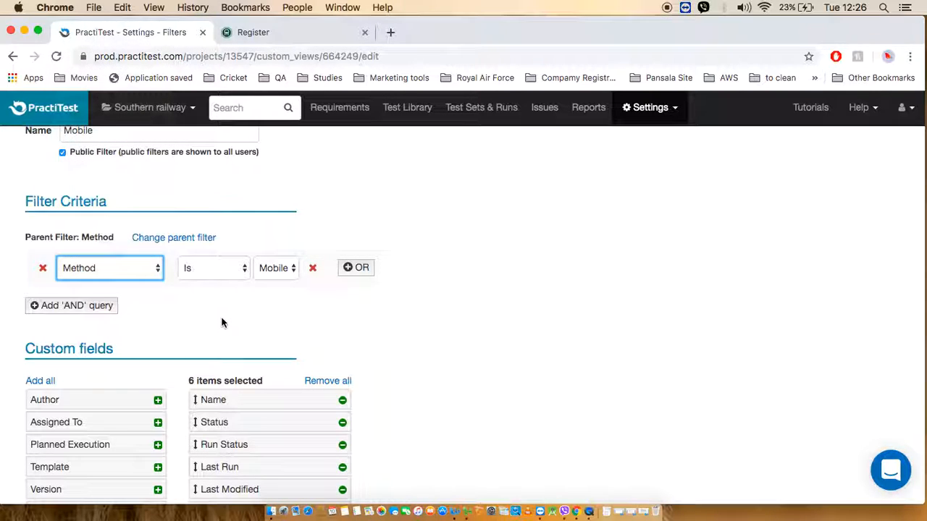
left_click(294, 270)
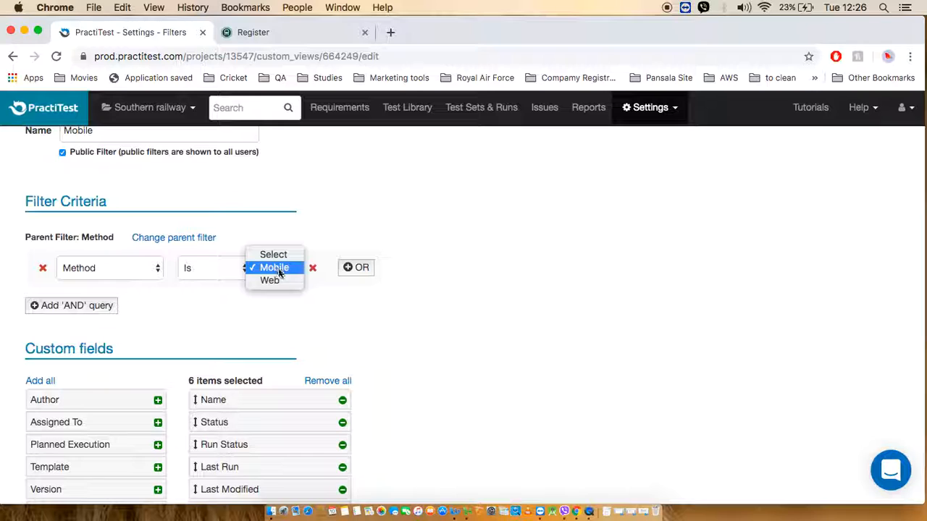
left_click(437, 326)
scroll(436, 326, "down", 5)
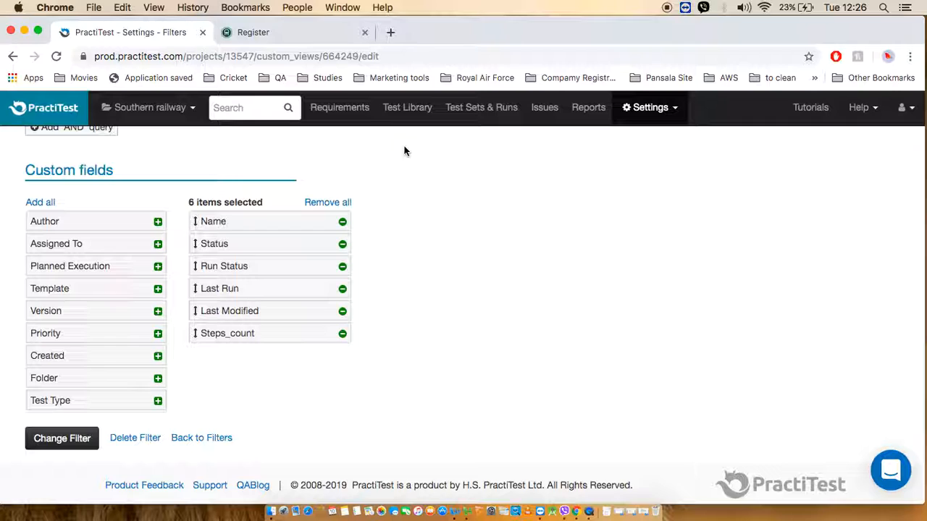
left_click(408, 118)
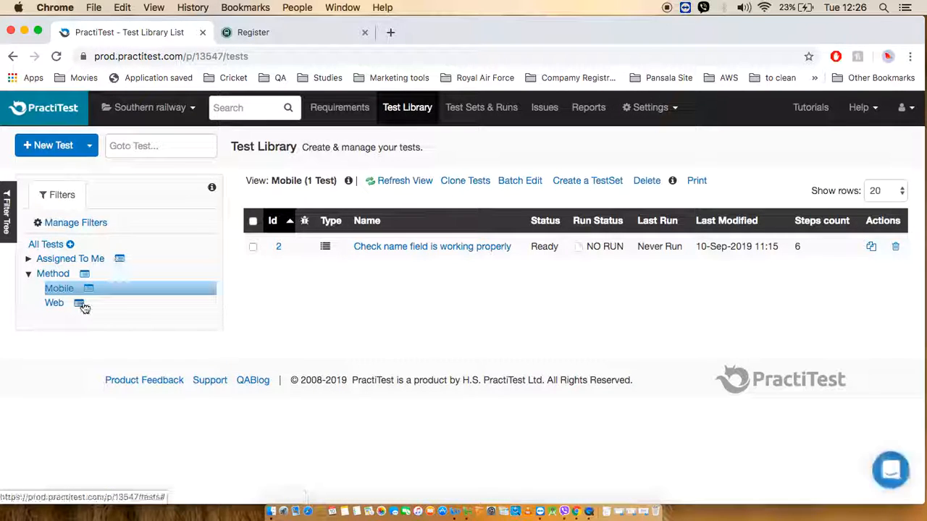
Examine the parent Method filter's criteria in its edit form and return to the Test Library.
left_click(85, 274)
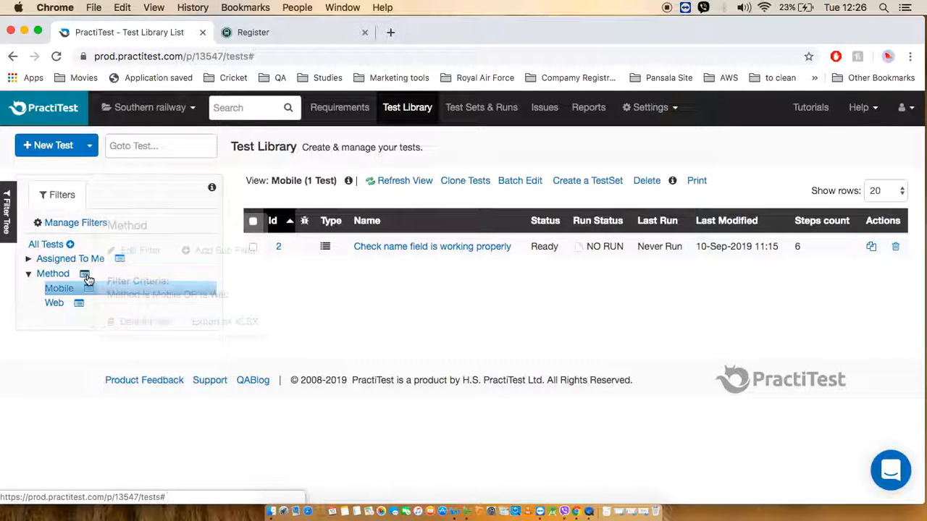
left_click(130, 251)
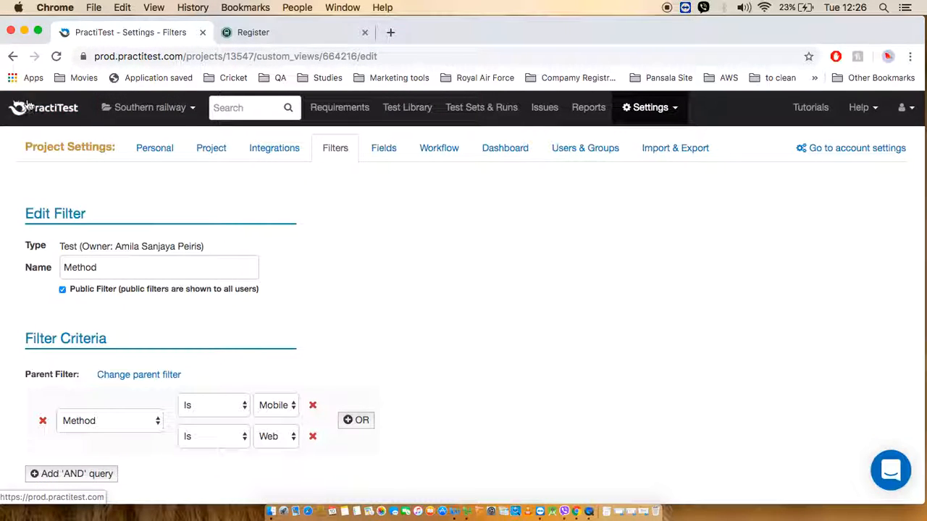
left_click(402, 109)
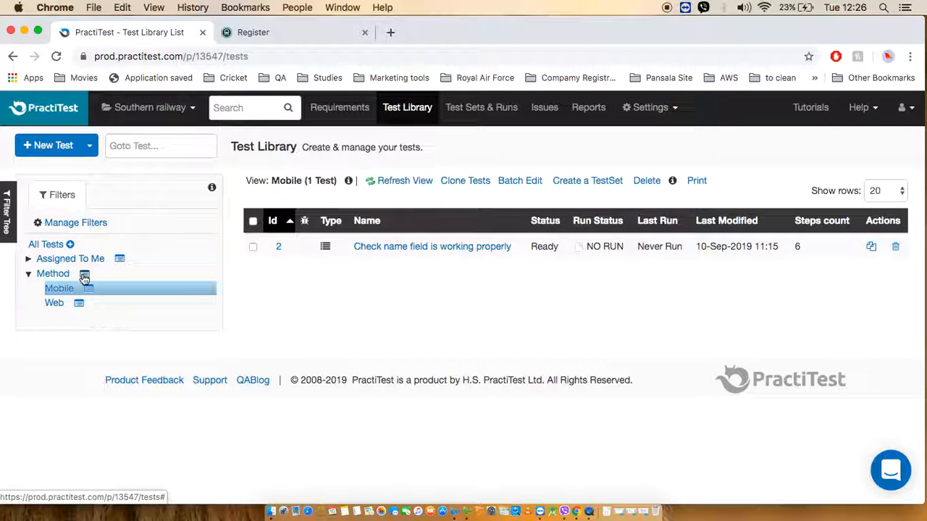
Create a public sub filter named mobile 2 under the Method filter, without any criteria.
left_click(84, 273)
left_click(210, 251)
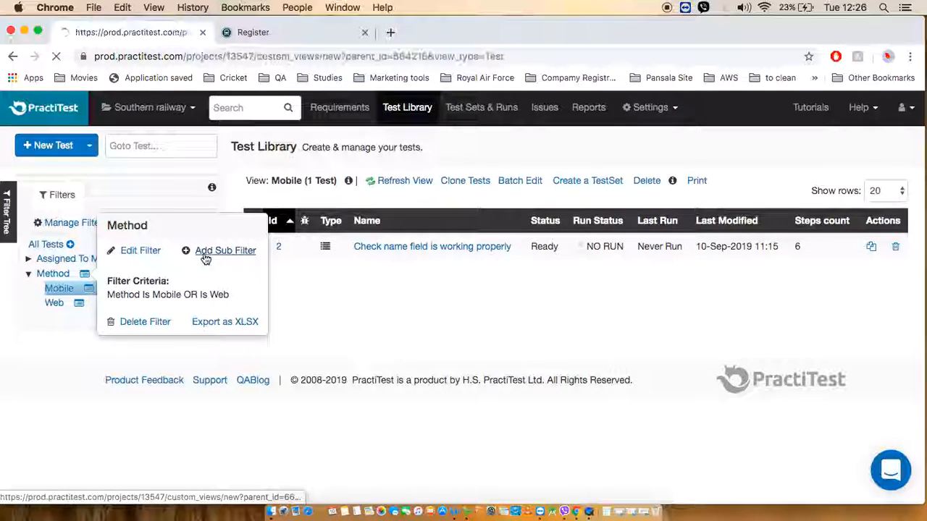
left_click(113, 278)
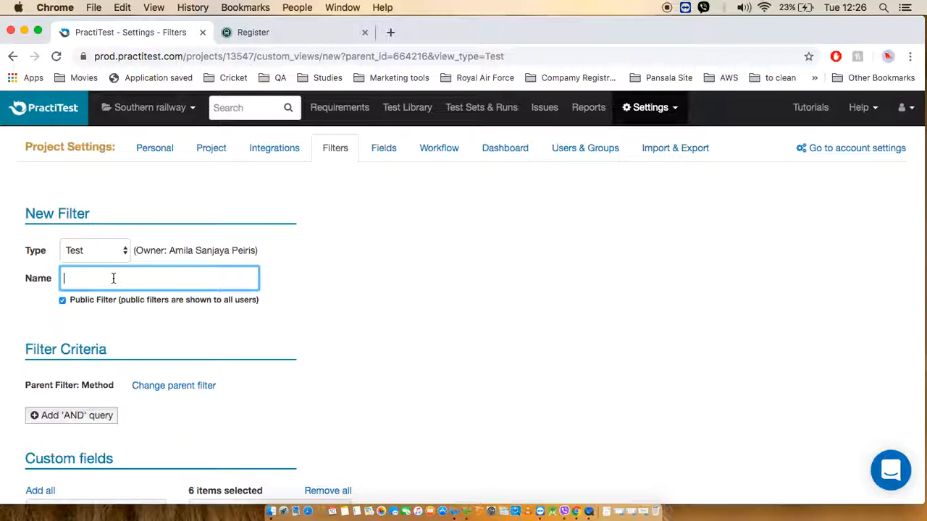
type("bile 2")
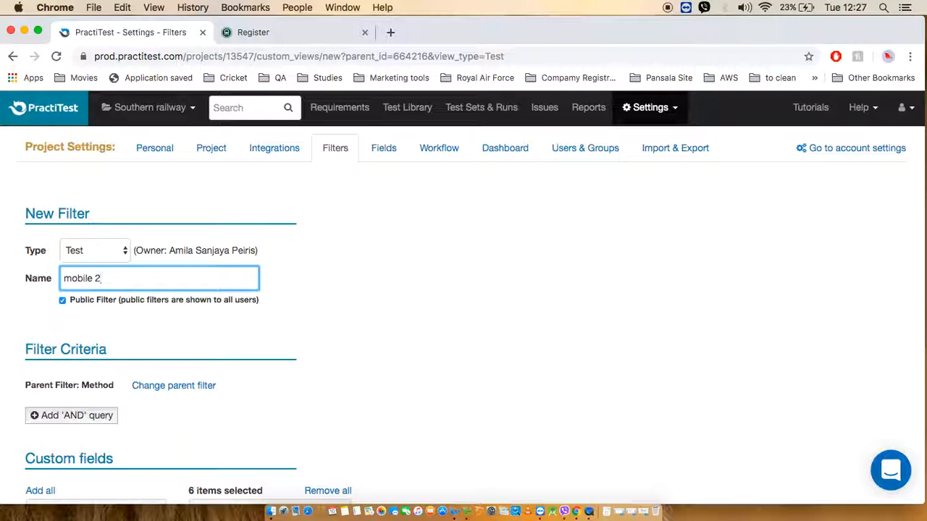
scroll(279, 326, "down", 5)
scroll(279, 326, "up", 3)
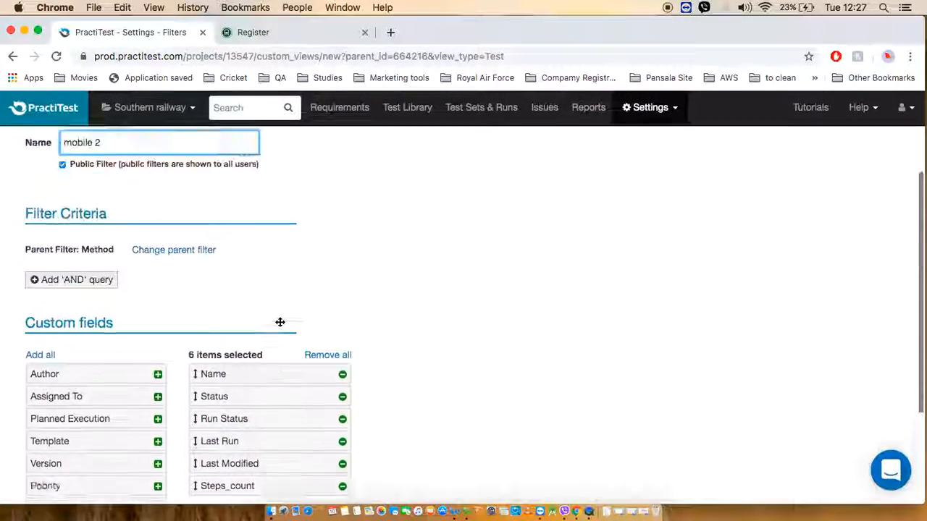
scroll(278, 326, "down", 5)
left_click(66, 442)
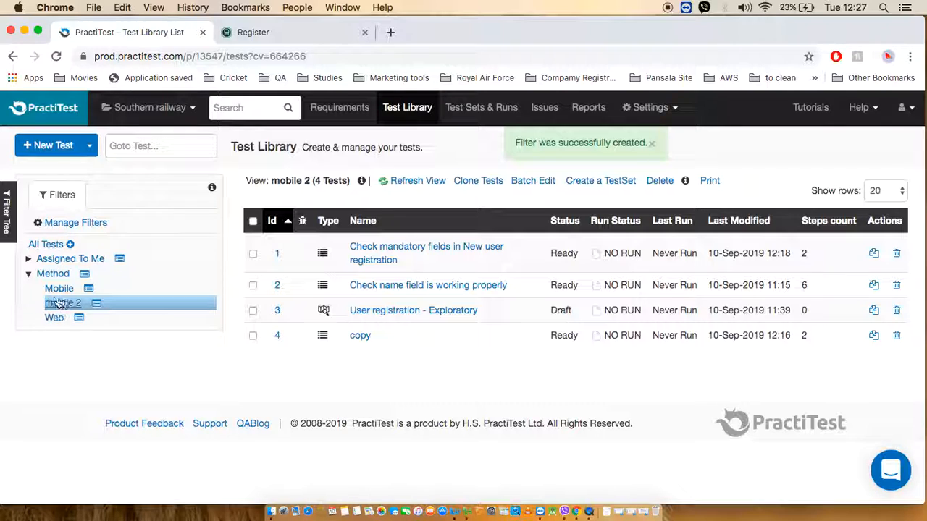
Inspect the mobile 2 filter's criteria and the tests listed under it.
left_click(97, 304)
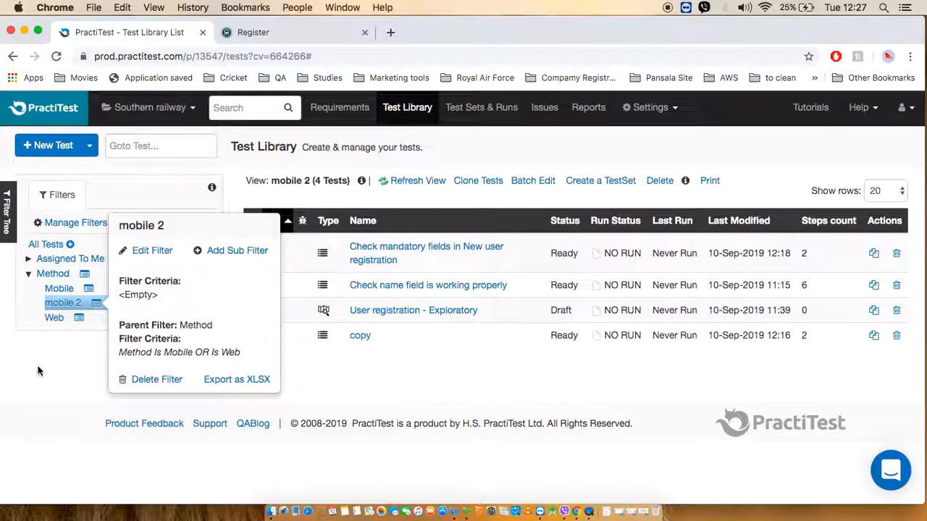
right_click(456, 352)
left_click(71, 310)
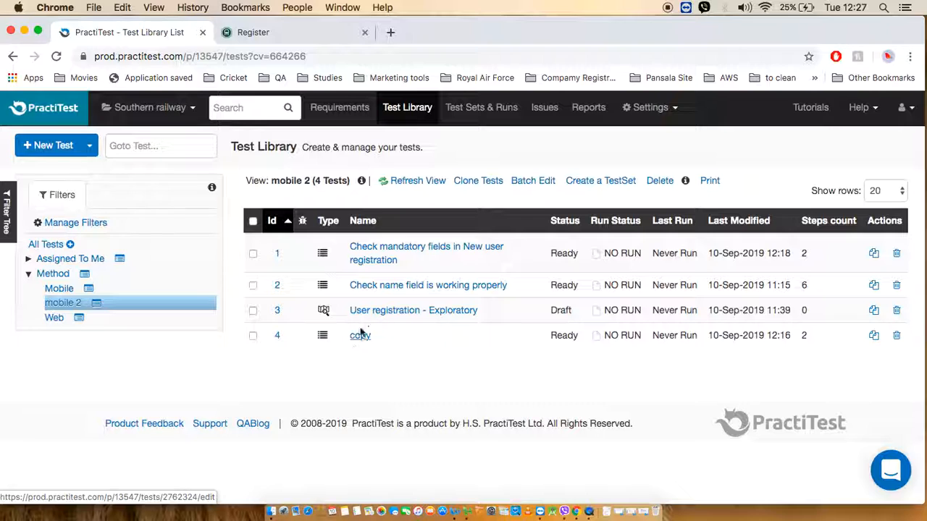
Edit the mobile 2 filter to add the criterion Method Is Mobile and save the change.
left_click(100, 311)
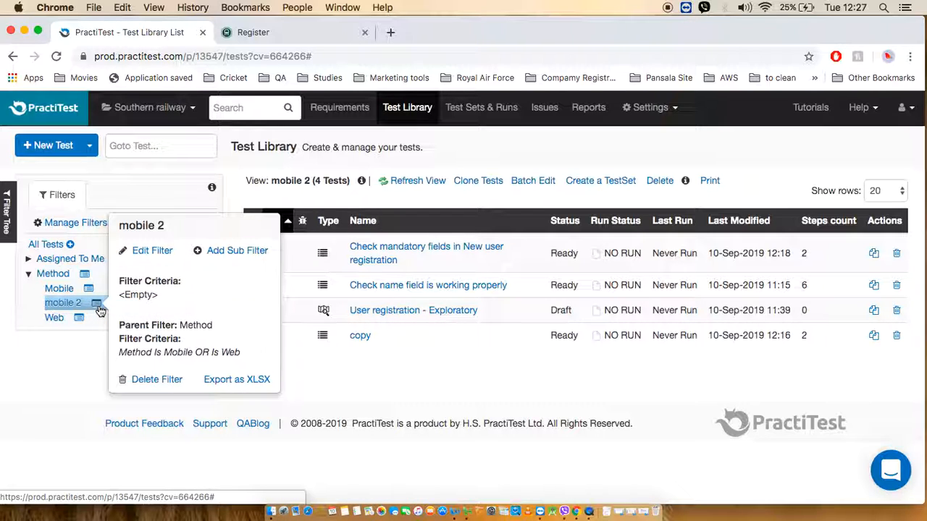
left_click(149, 251)
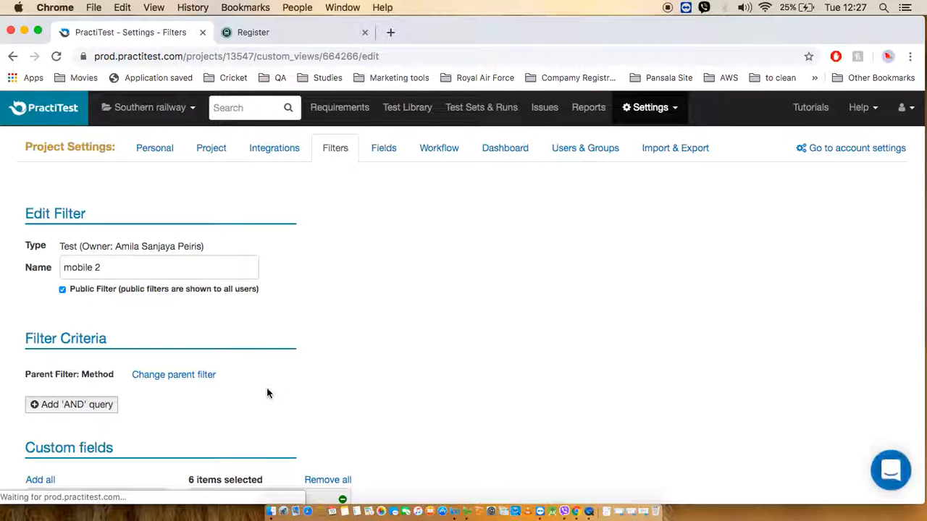
scroll(267, 394, "down", 3)
left_click(56, 284)
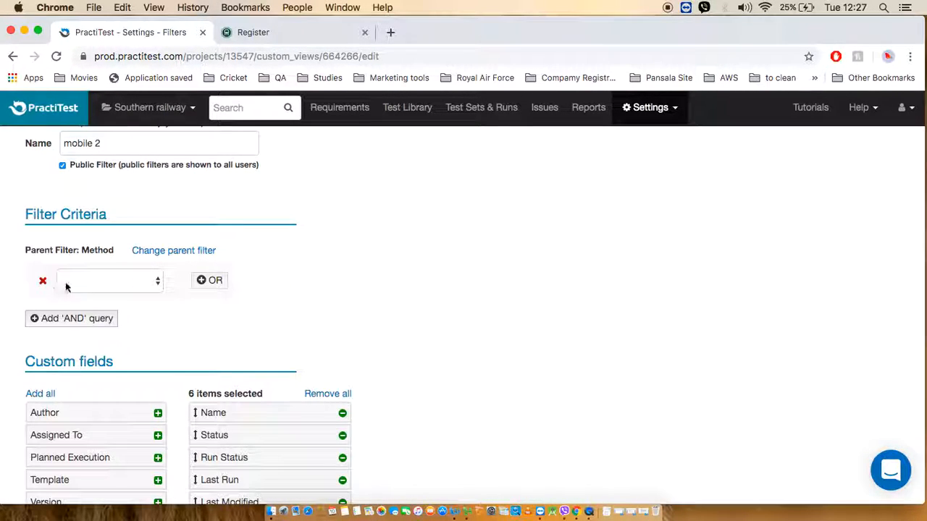
left_click(158, 282)
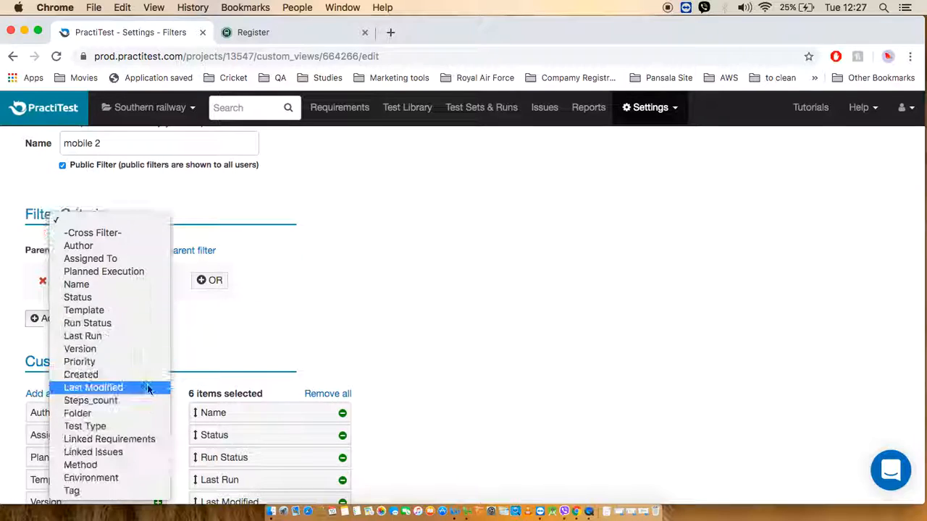
left_click(134, 468)
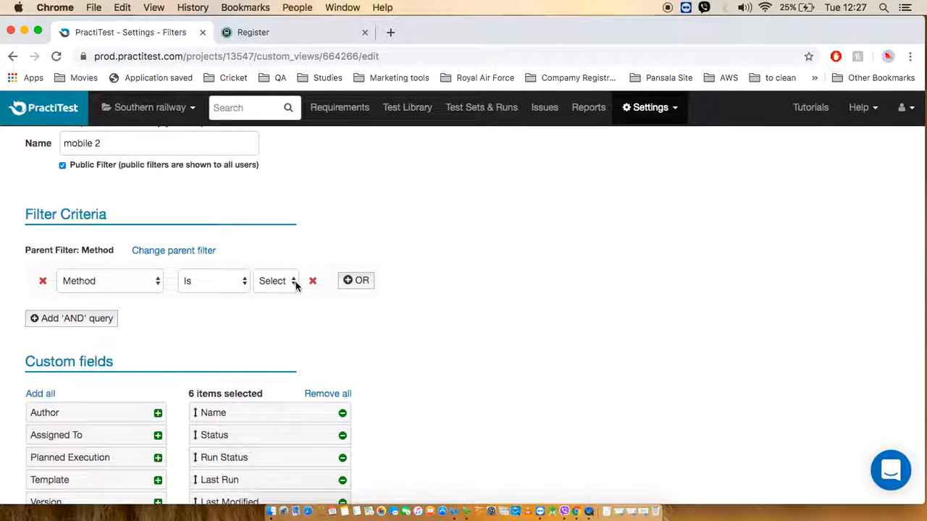
left_click(294, 282)
left_click(293, 293)
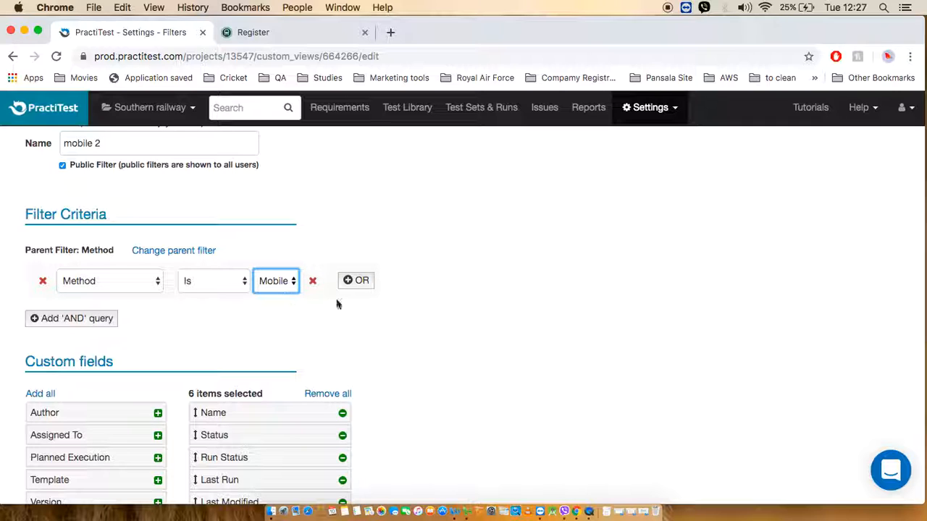
scroll(145, 355, "down", 5)
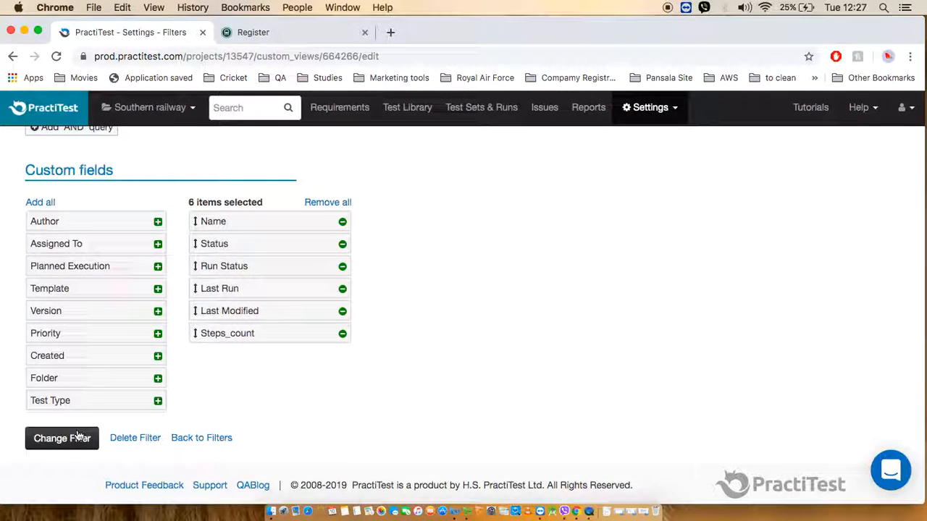
left_click(62, 439)
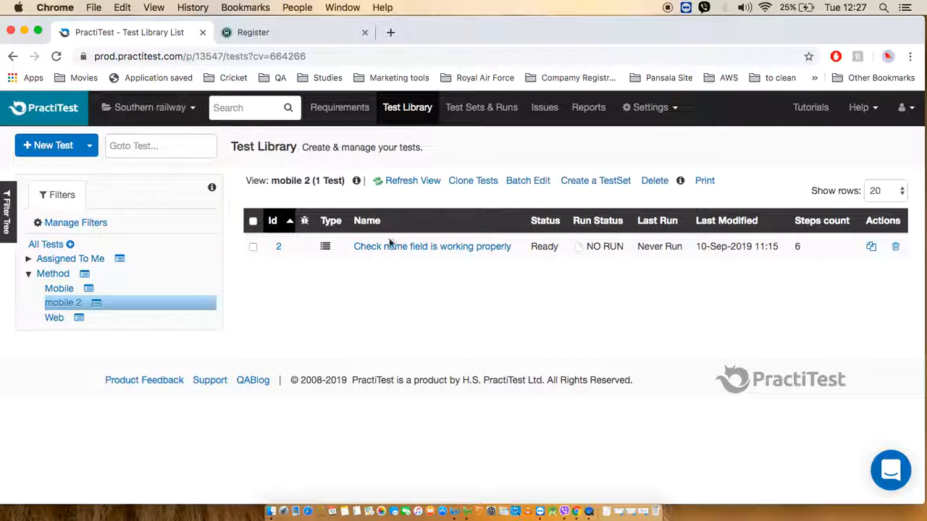
View the tests under the Mobile filter for comparison and delete the duplicate mobile 2 sub filter.
left_click(60, 289)
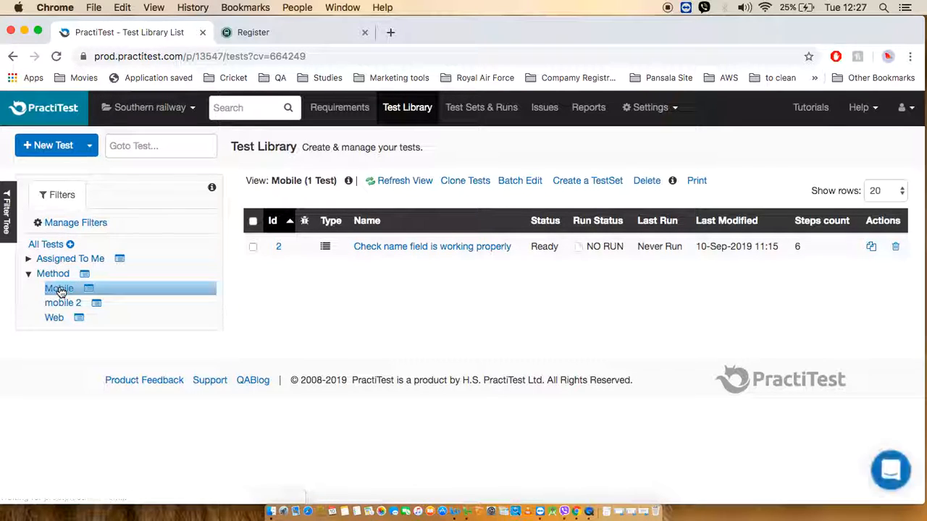
left_click(96, 308)
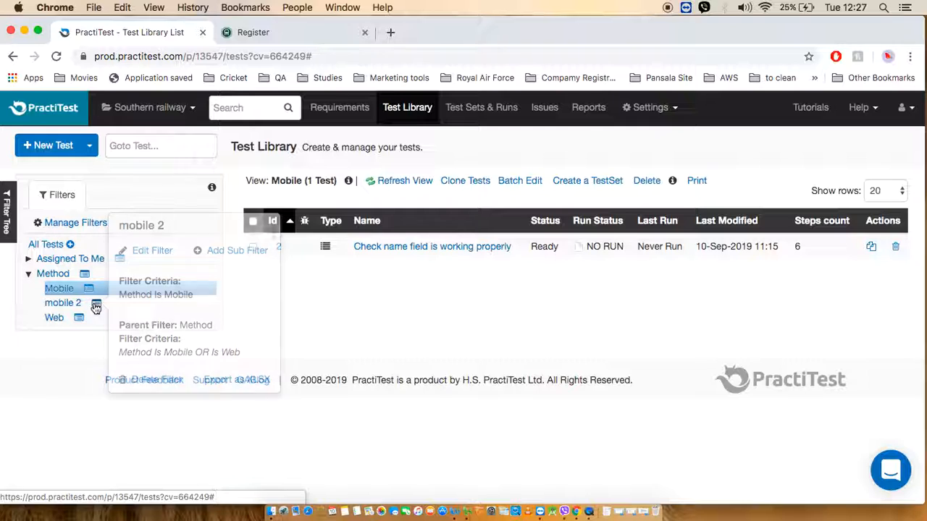
left_click(168, 379)
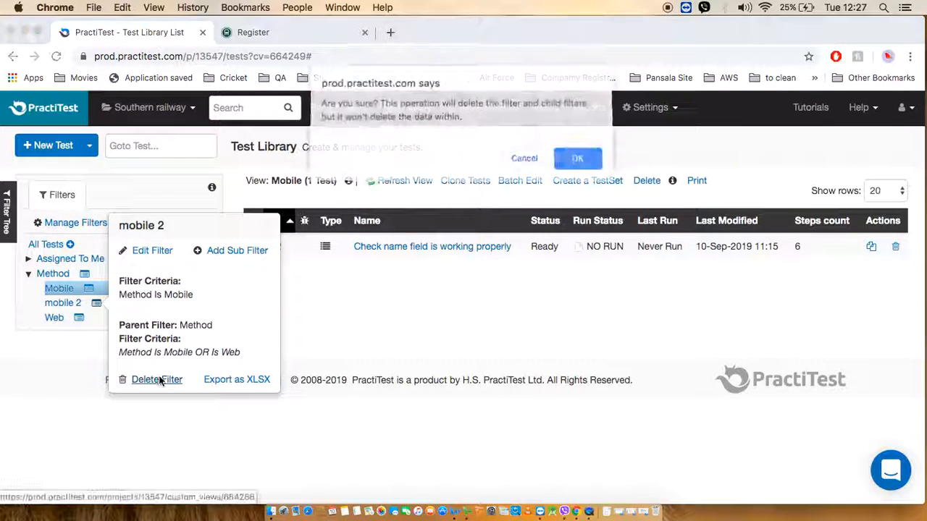
left_click(578, 160)
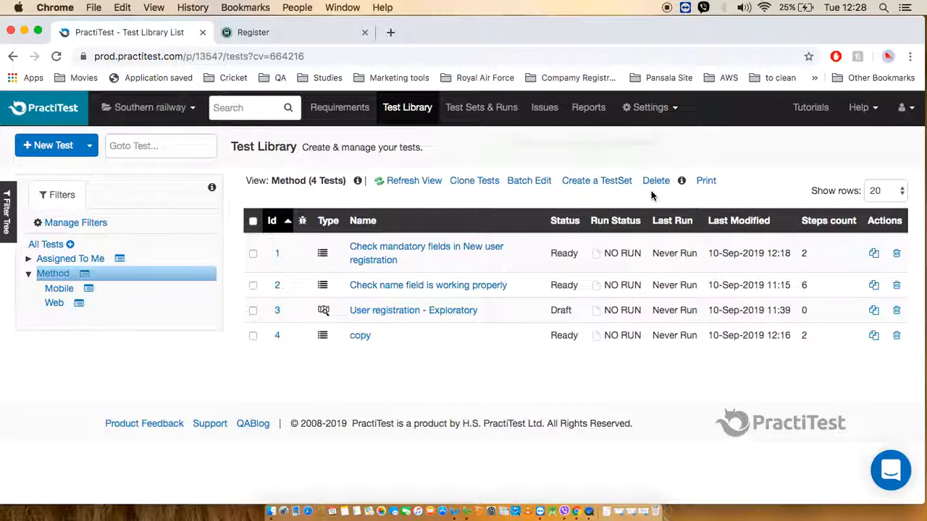
Select tests 1 and 2 in the Method view and open them for batch editing.
left_click(529, 183)
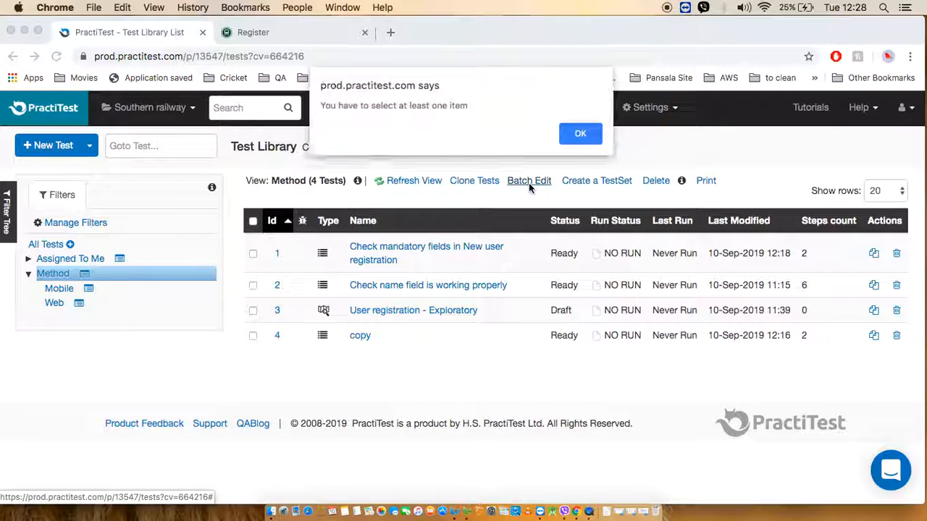
left_click(579, 135)
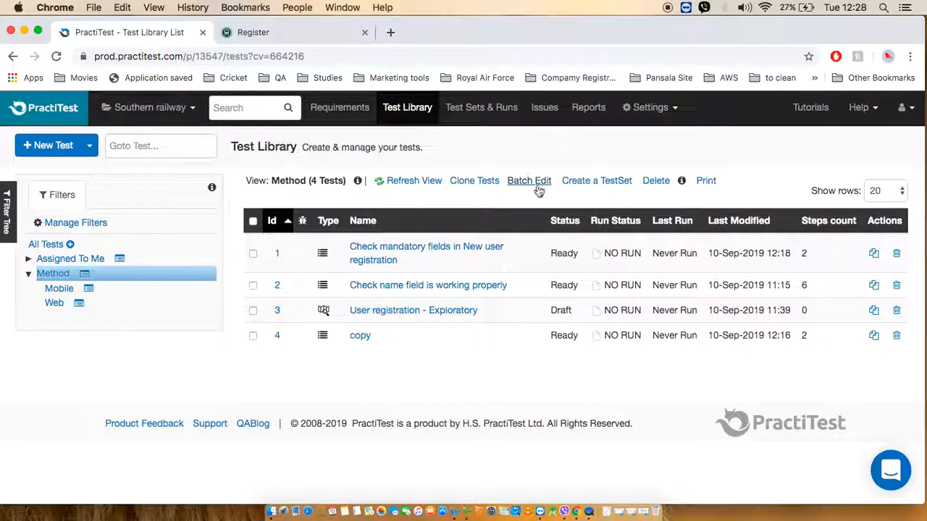
left_click(253, 253)
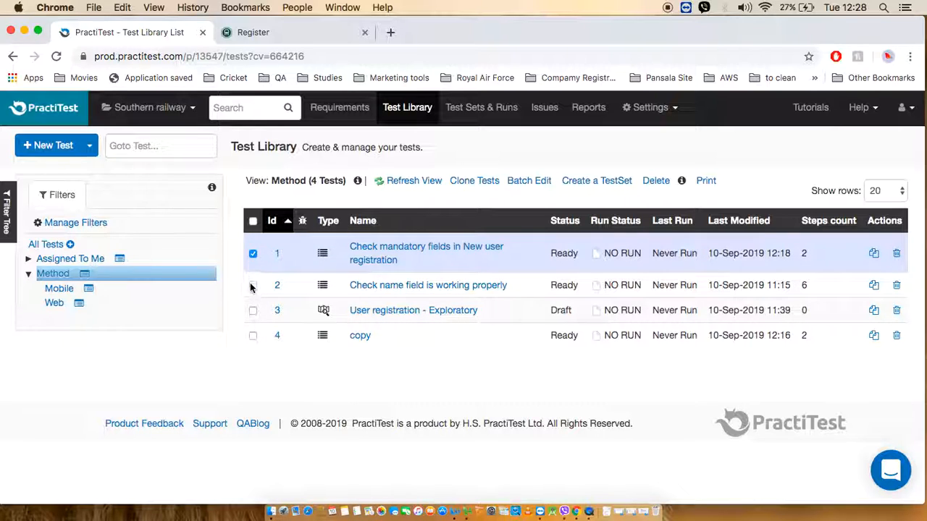
left_click(252, 286)
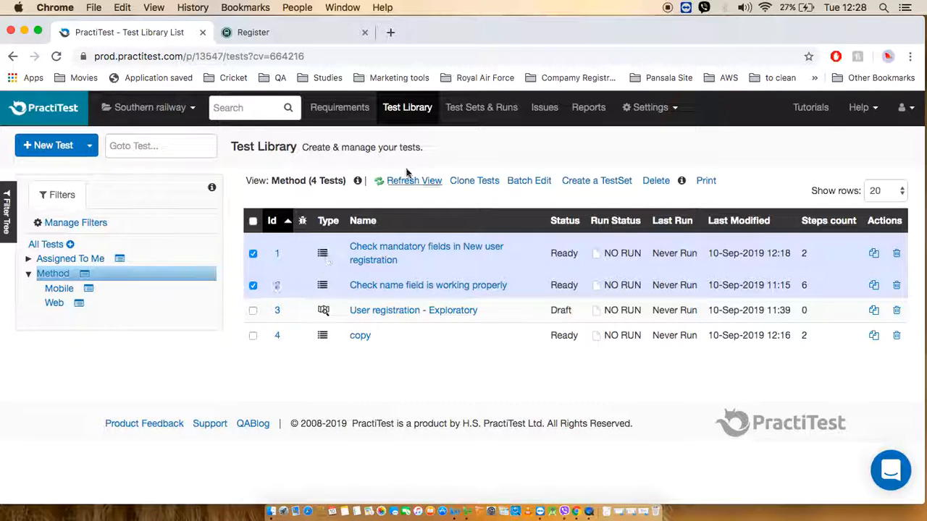
left_click(518, 187)
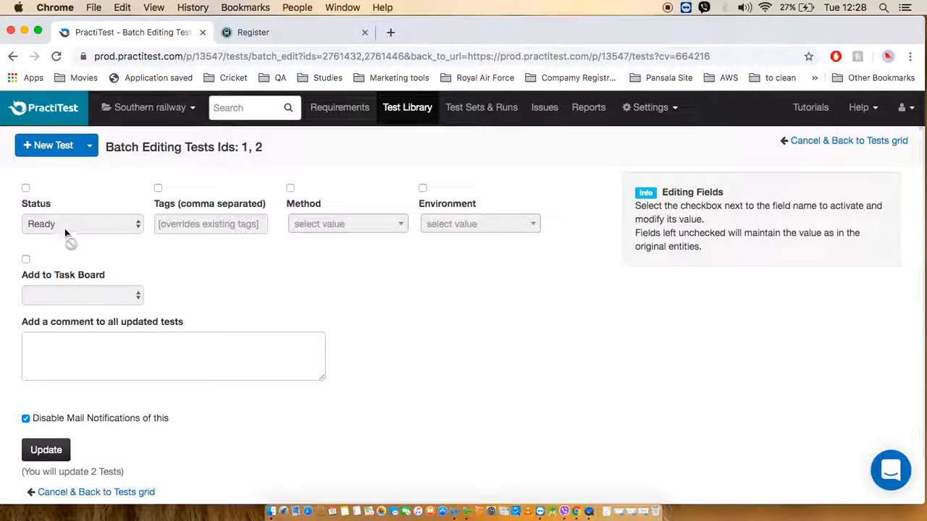
Try the Draft value in the batch edit's Status field, then deactivate the field.
left_click(26, 188)
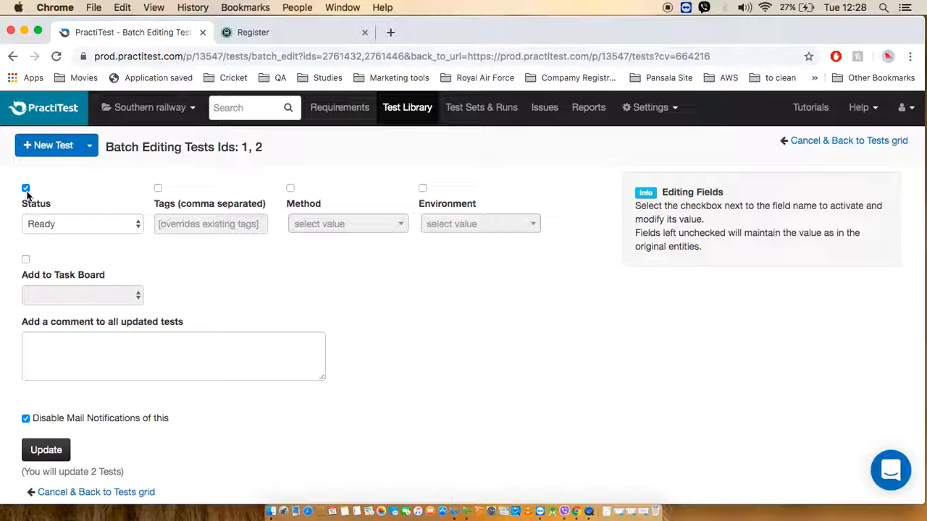
left_click(137, 225)
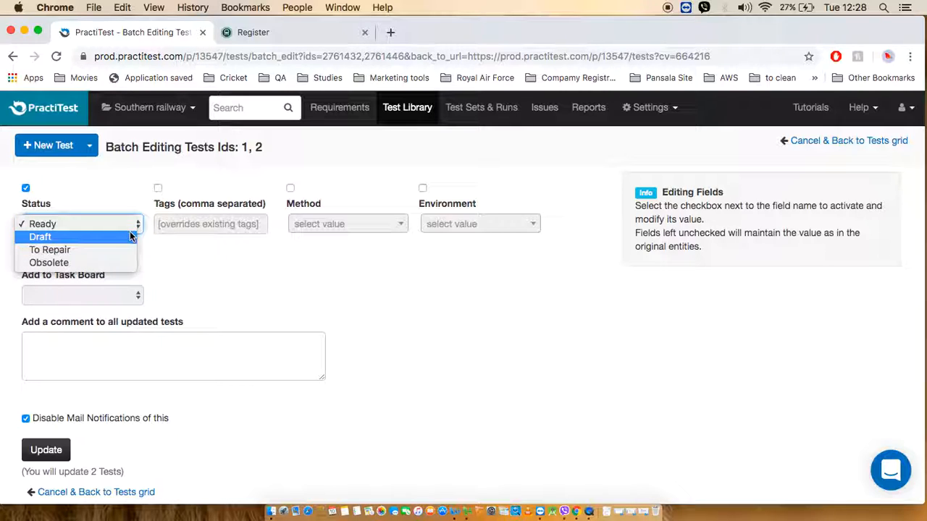
left_click(128, 237)
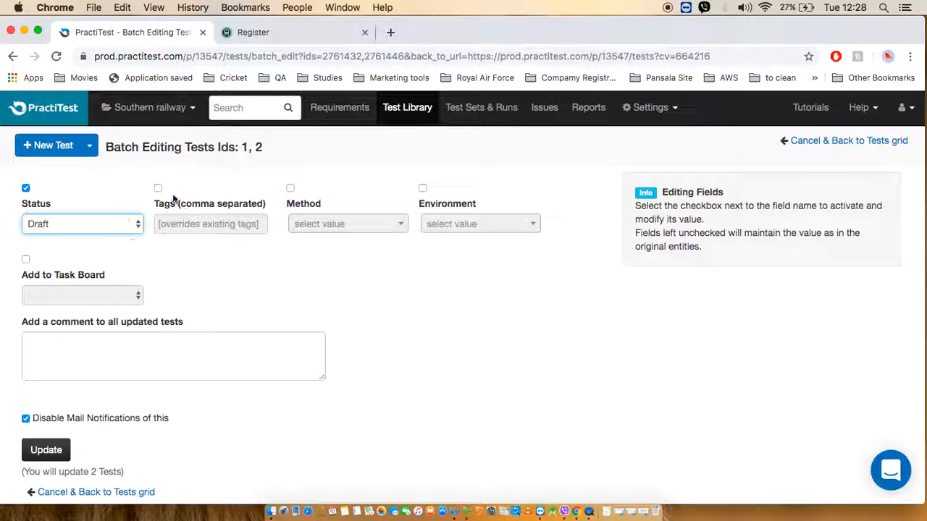
left_click(26, 189)
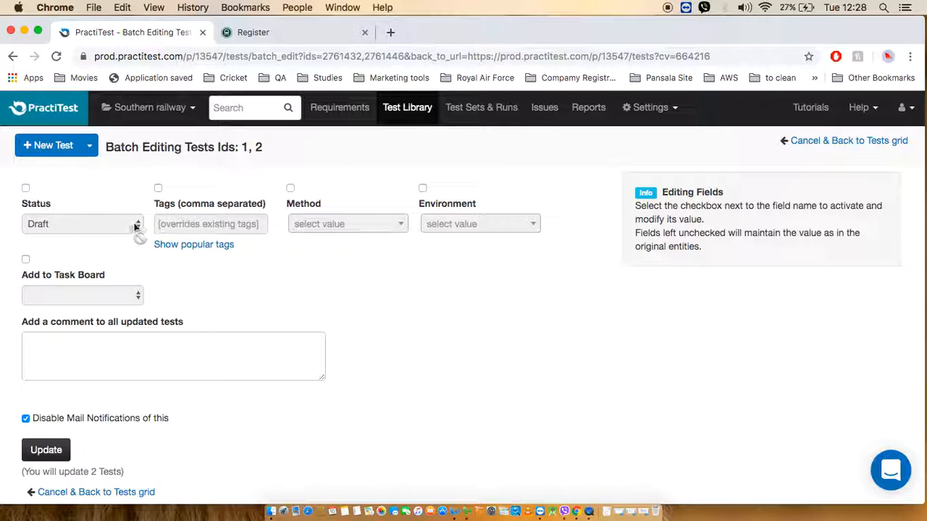
Activate the Status field for the batch edit and set it to Ready.
left_click(26, 190)
left_click(138, 230)
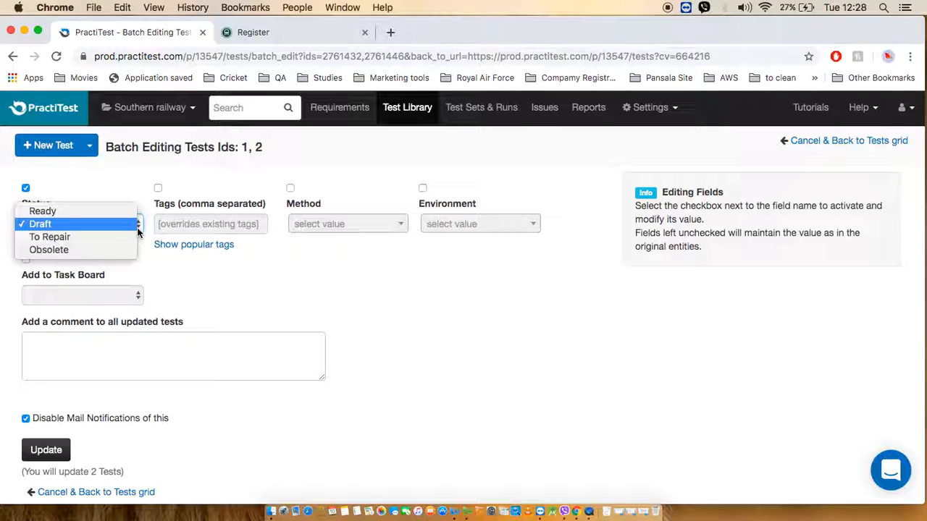
left_click(41, 209)
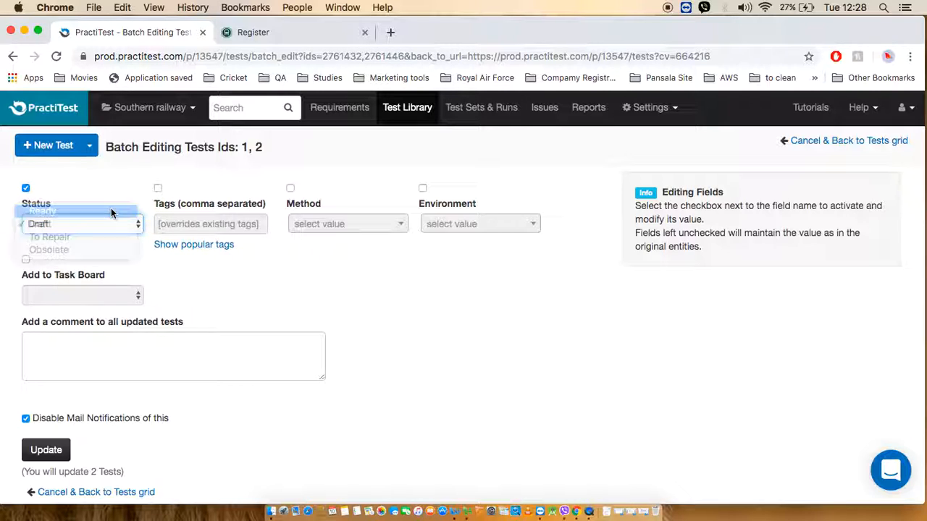
Activate the Environment field, set it to Live, and apply the batch update to both tests.
left_click(423, 189)
left_click(507, 231)
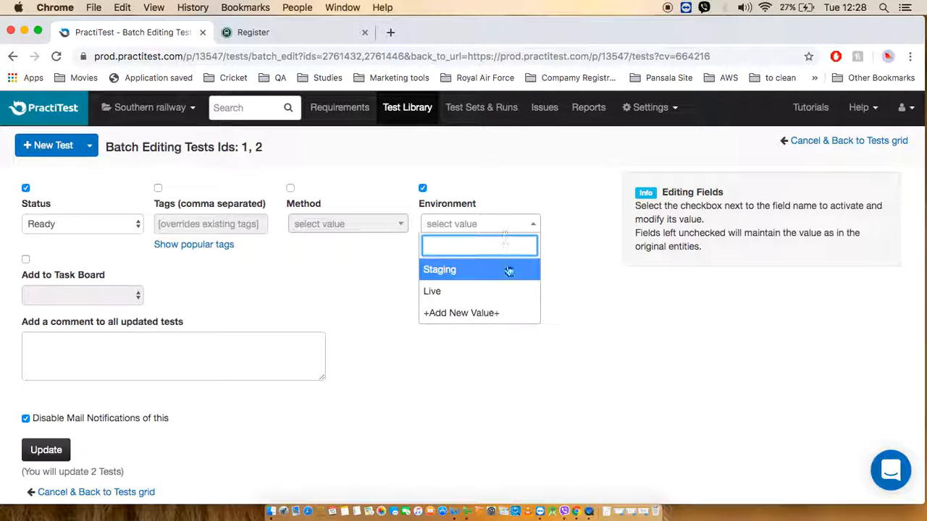
left_click(500, 292)
scroll(500, 299, "down", 2)
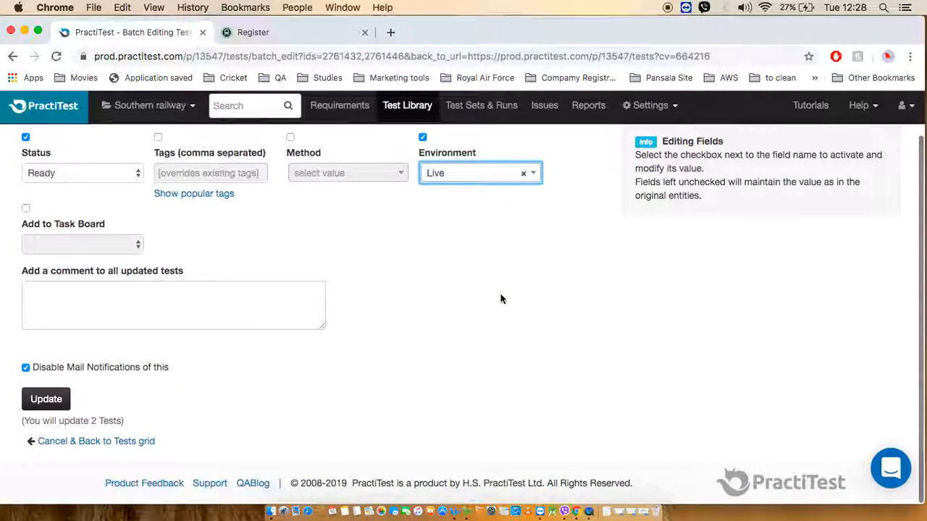
left_click(29, 411)
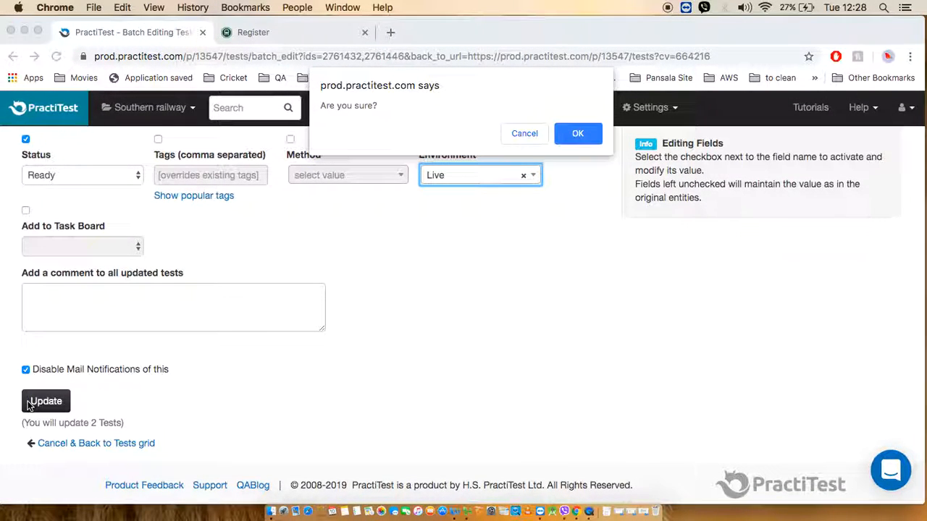
left_click(577, 133)
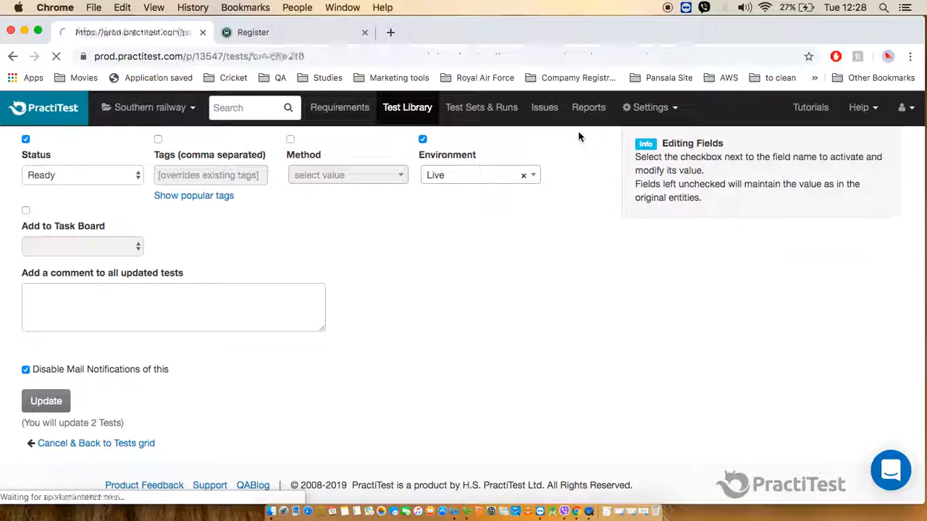